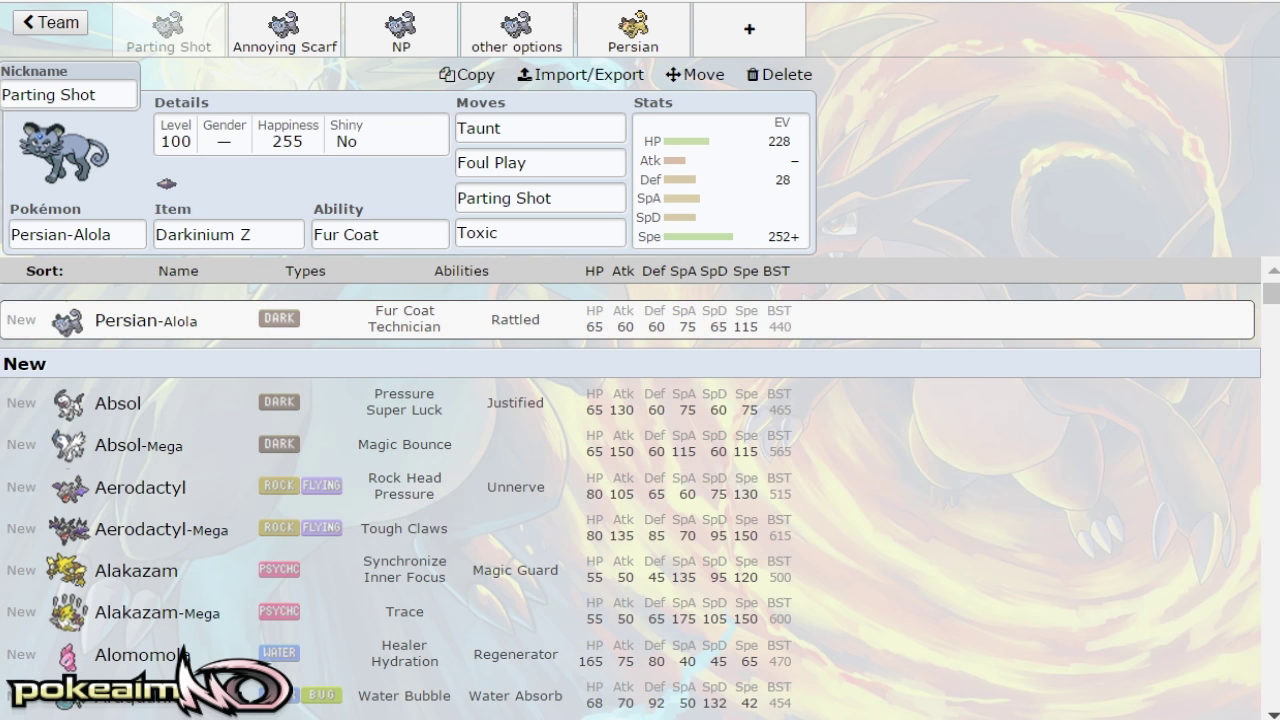
# Compare the base stats of the regular Persian with those of the Persian-Alola Parting Shot set
pyautogui.click(618, 32)
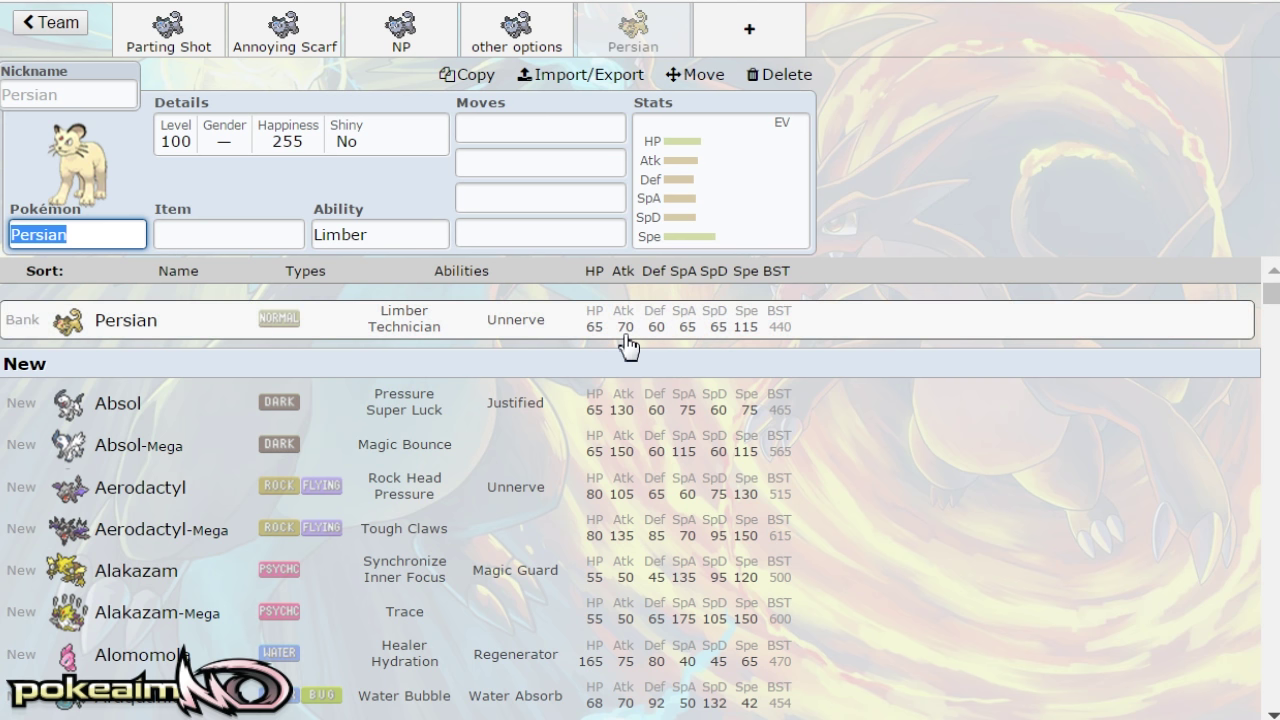
pyautogui.click(186, 46)
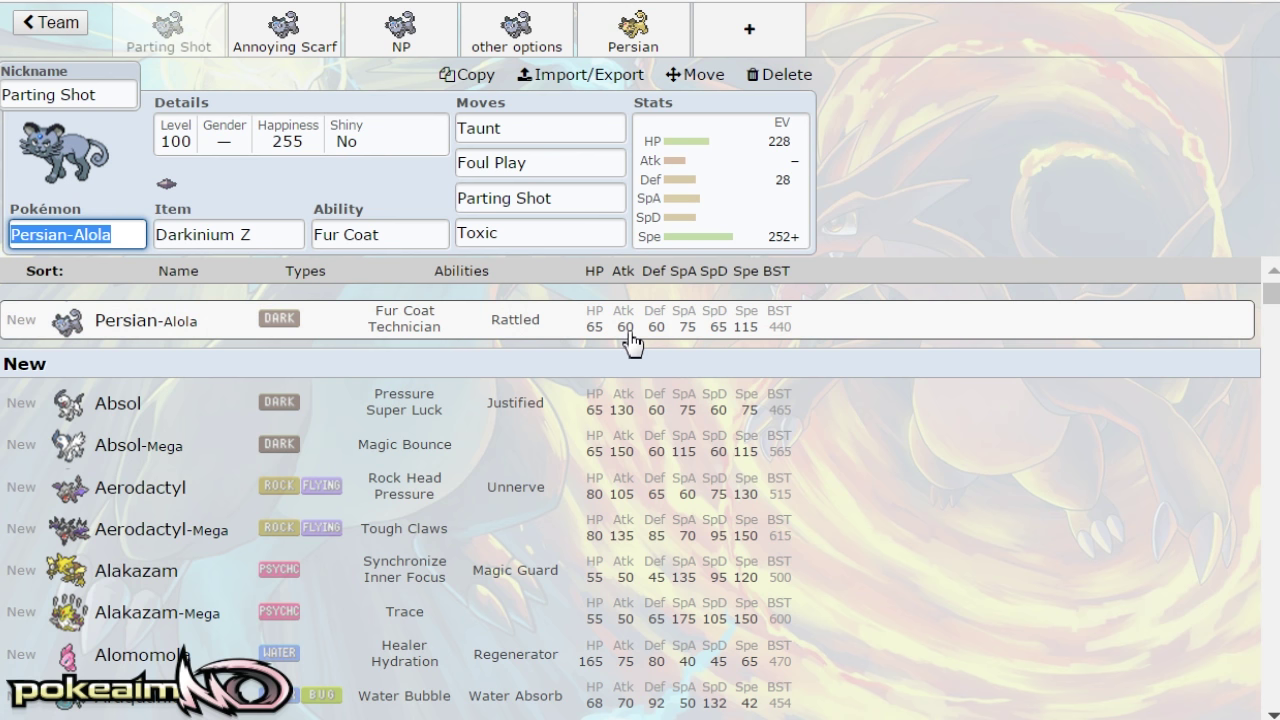
pyautogui.click(625, 33)
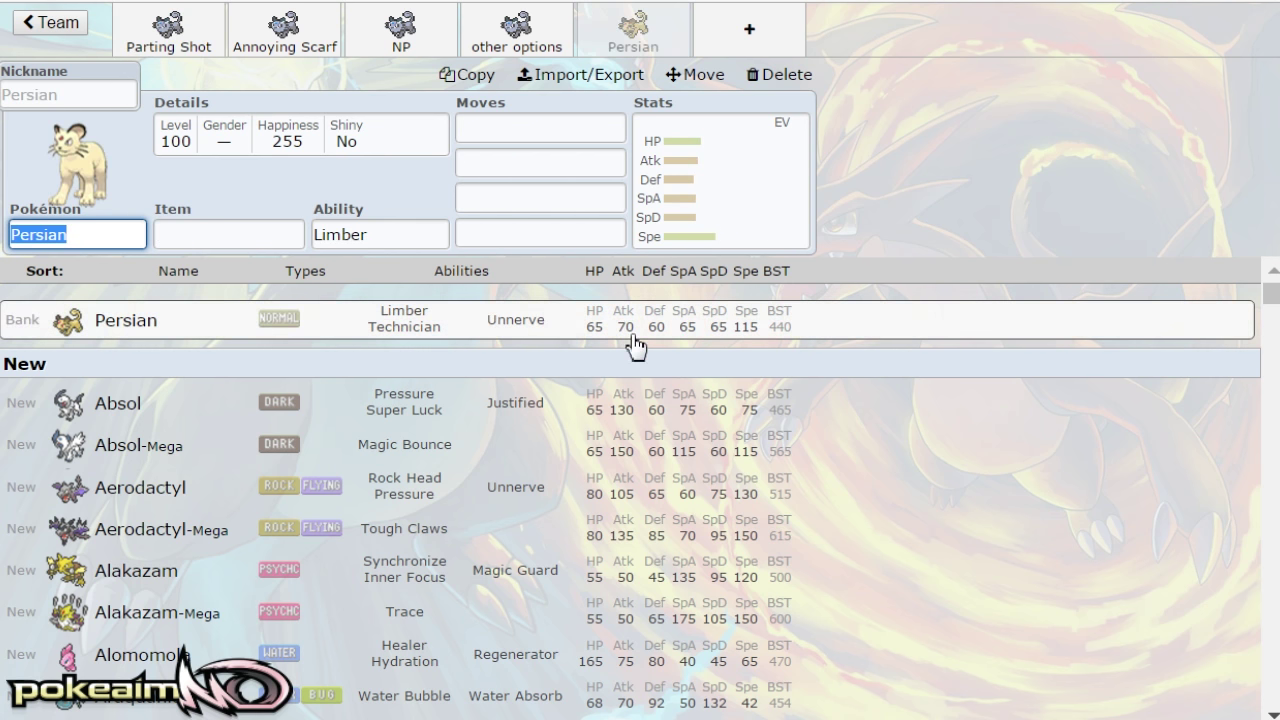
pyautogui.click(196, 40)
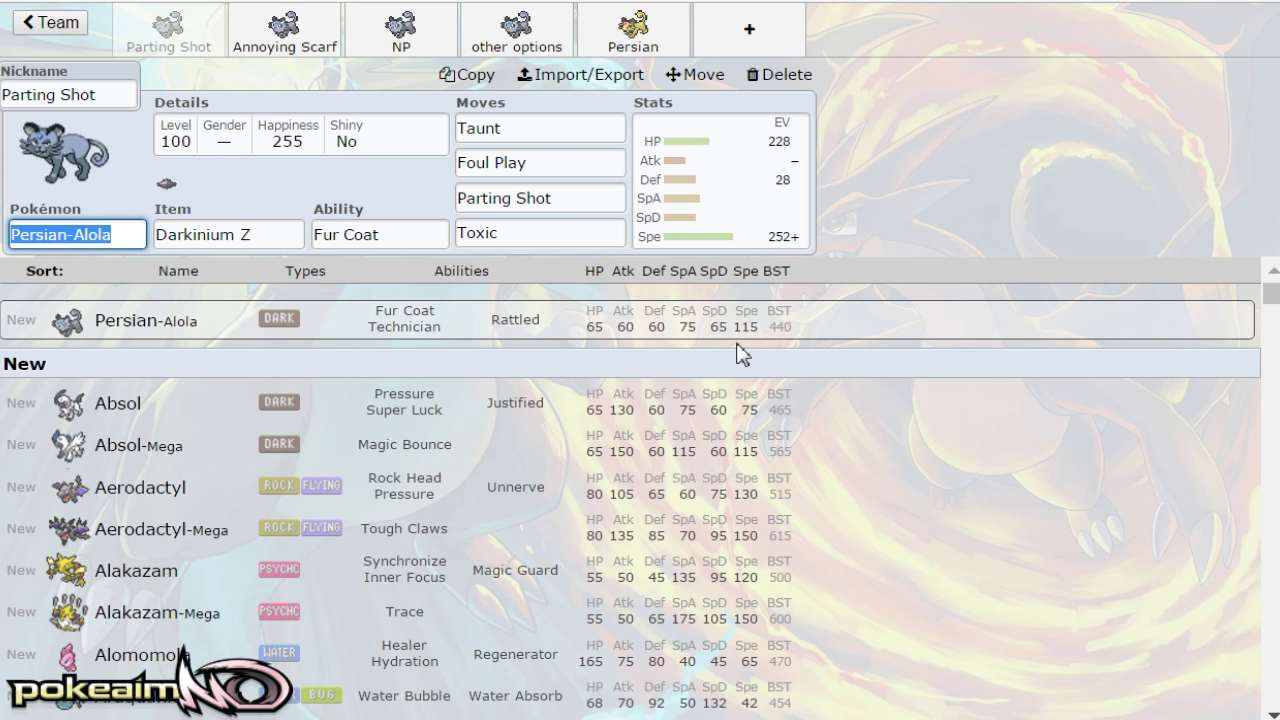
# Delete the regular Persian from the team and return to the Parting Shot set
pyautogui.click(630, 45)
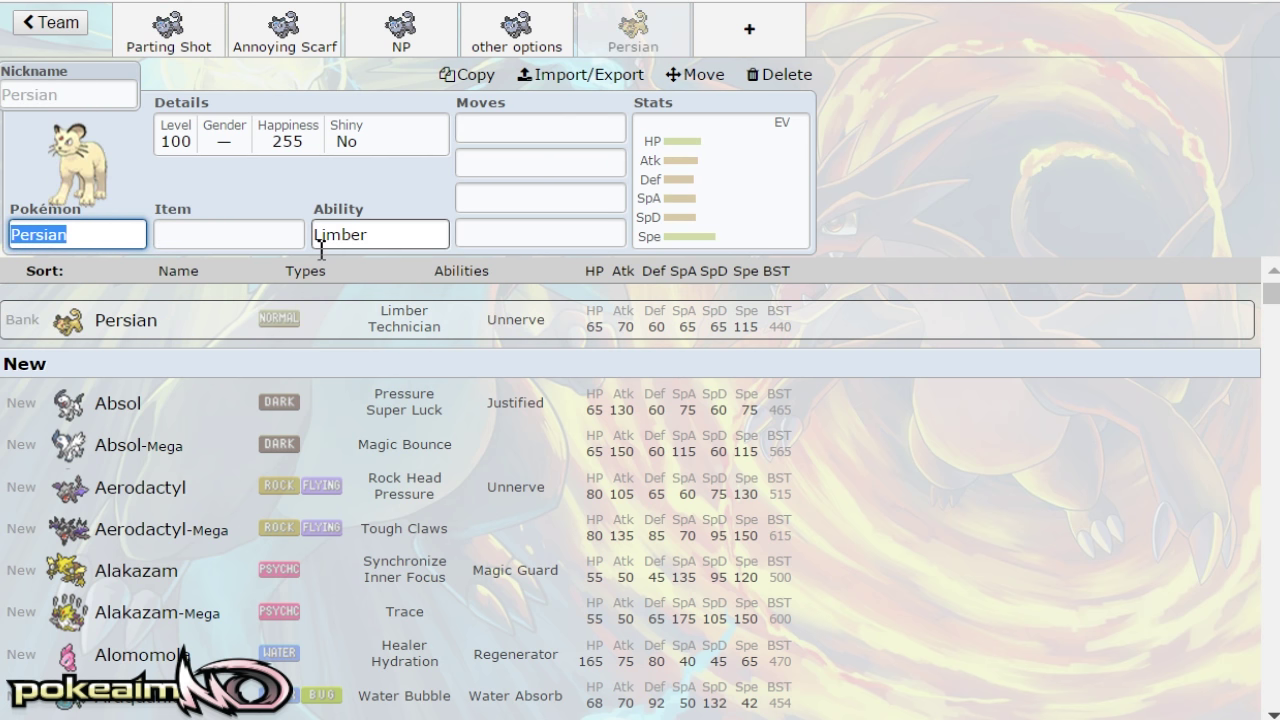
pyautogui.click(784, 78)
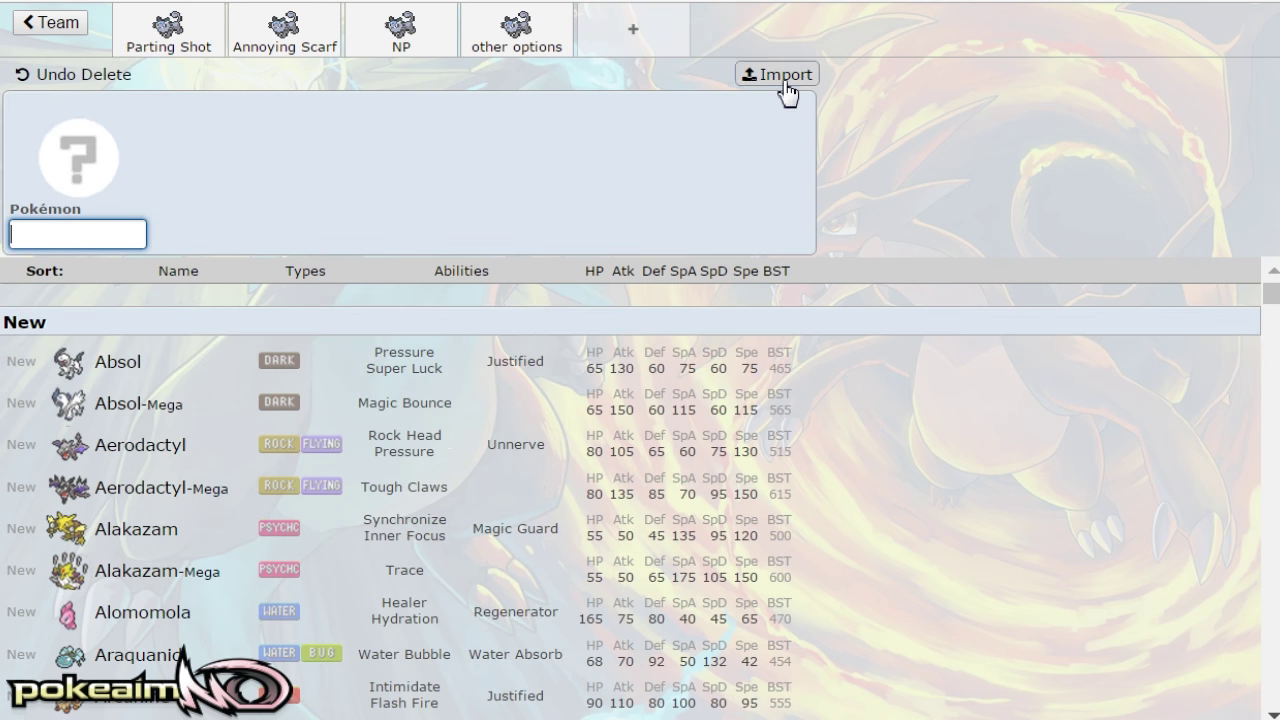
pyautogui.click(173, 35)
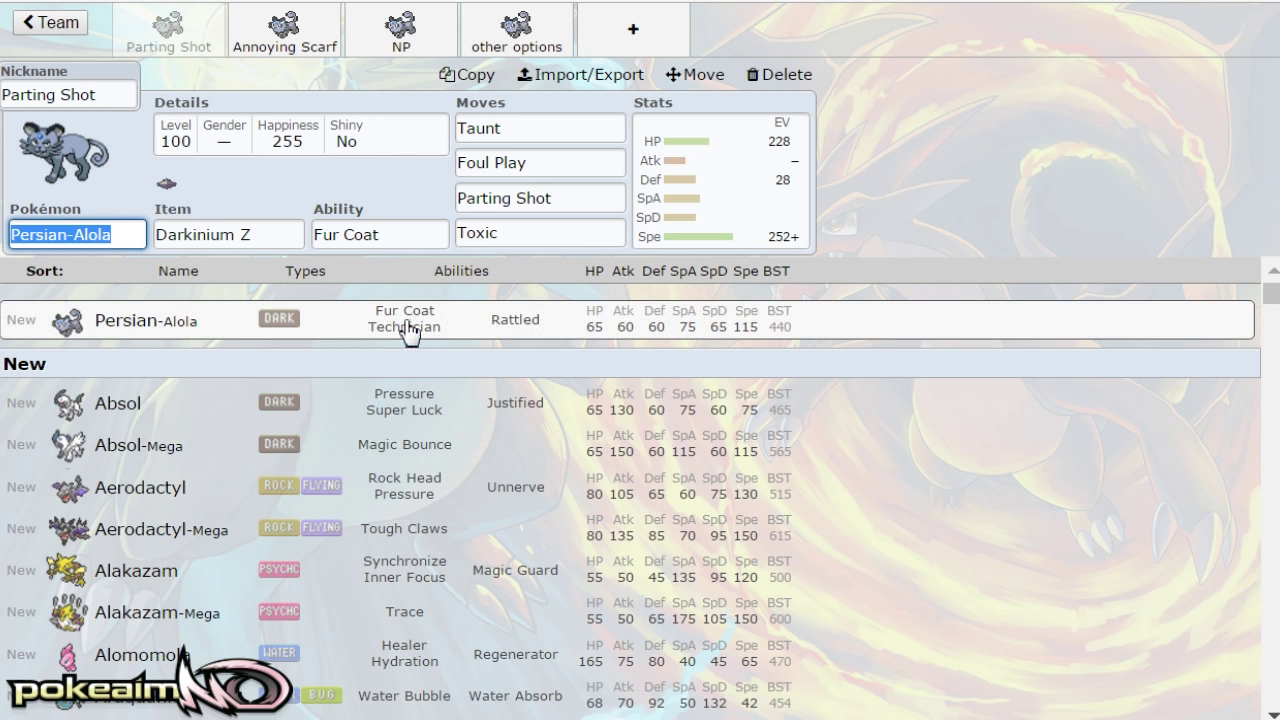
# Examine the Parting Shot set's EV spread, its Foul Play and Parting Shot moves, and its ability options
pyautogui.click(751, 231)
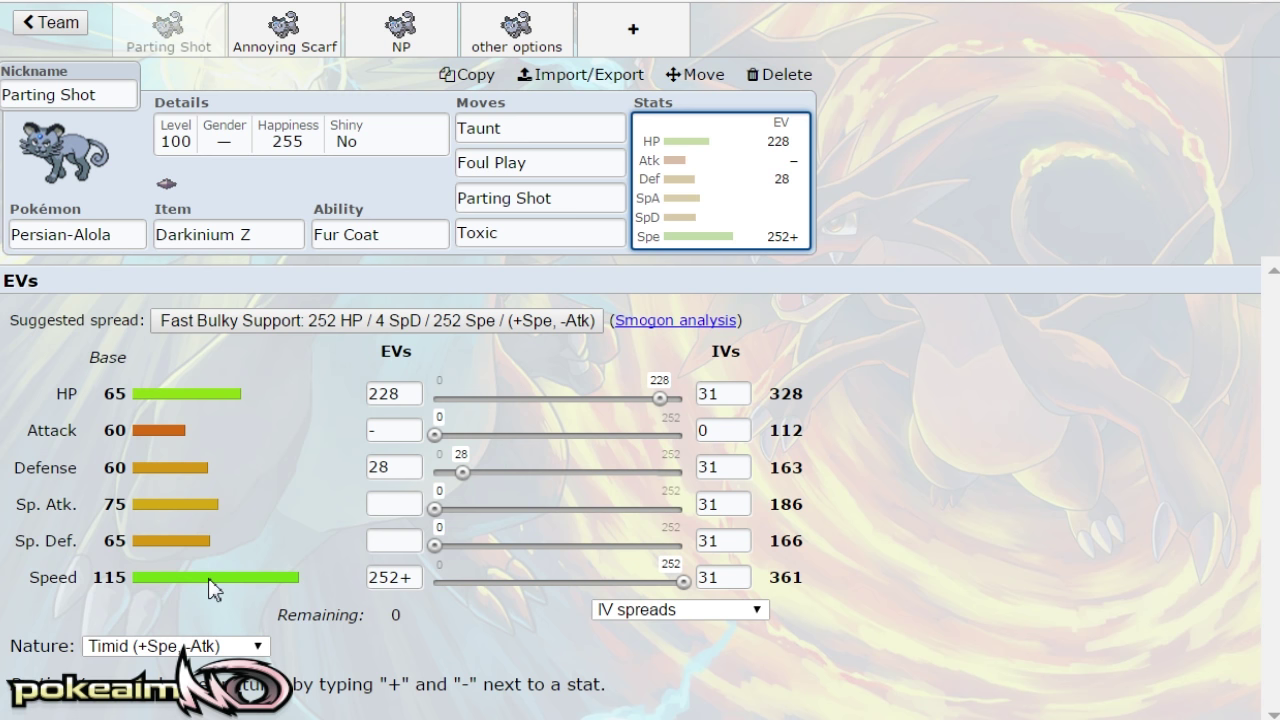
pyautogui.click(565, 178)
pyautogui.click(565, 193)
pyautogui.click(563, 166)
pyautogui.click(683, 210)
pyautogui.click(405, 238)
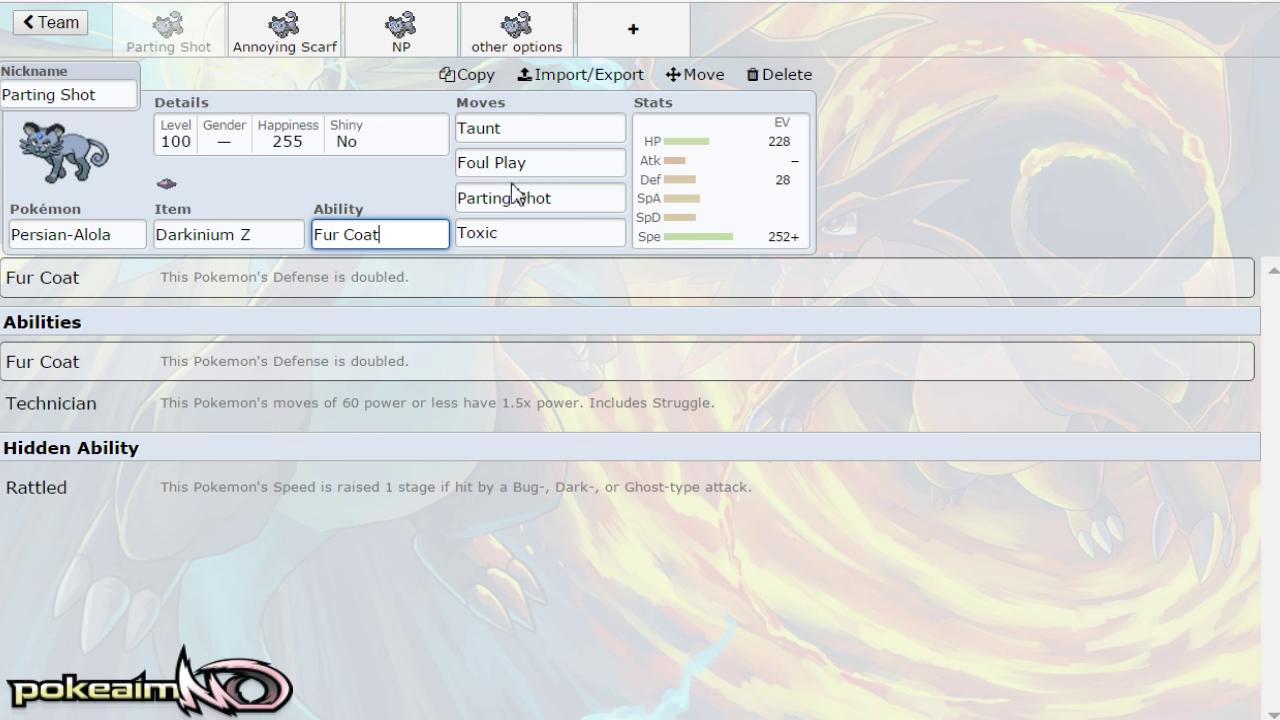
pyautogui.click(594, 162)
pyautogui.click(713, 163)
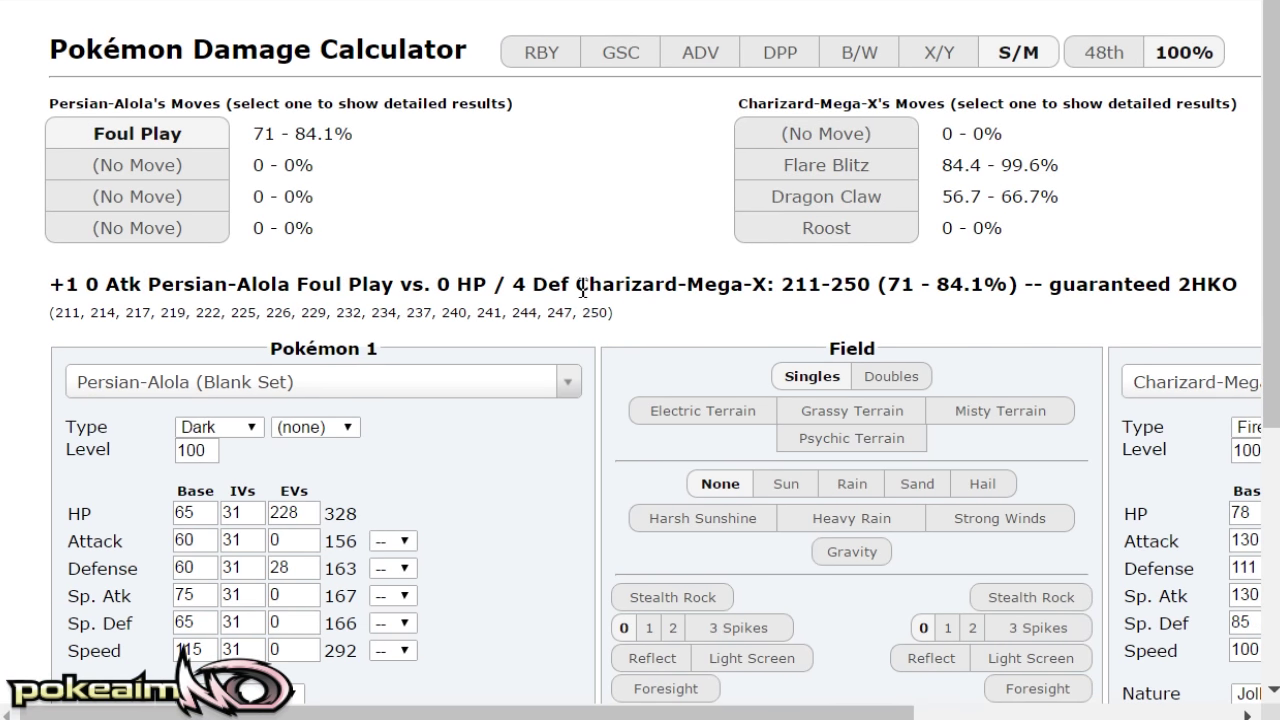
# In the Pokémon Damage Calculator, compare Persian-Alola's Foul Play damage with Charizard-Mega-X's Flare Blitz damage
pyautogui.moveTo(586, 286); pyautogui.dragTo(1250, 286)
pyautogui.scroll(-2, 1080, 437)
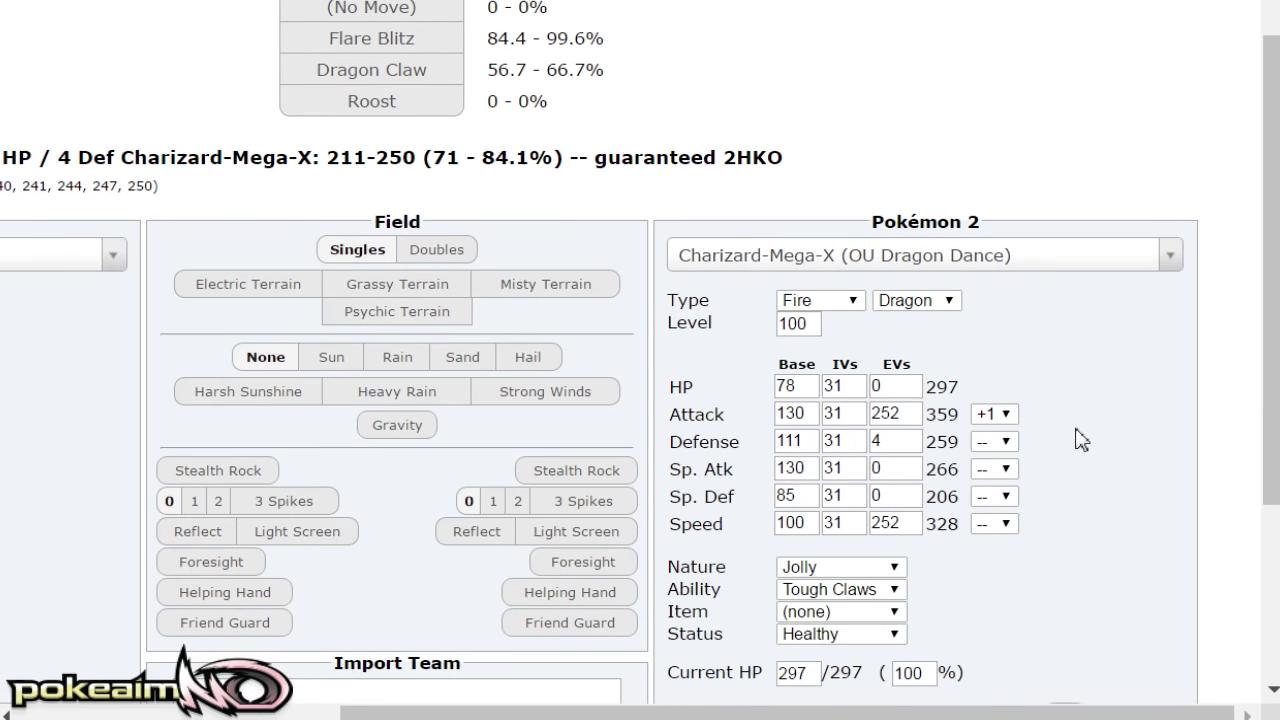
pyautogui.scroll(2, 1000, 380)
pyautogui.moveTo(670, 230); pyautogui.dragTo(383, 245)
pyautogui.hscroll(-5, 383, 245)
pyautogui.click(763, 183)
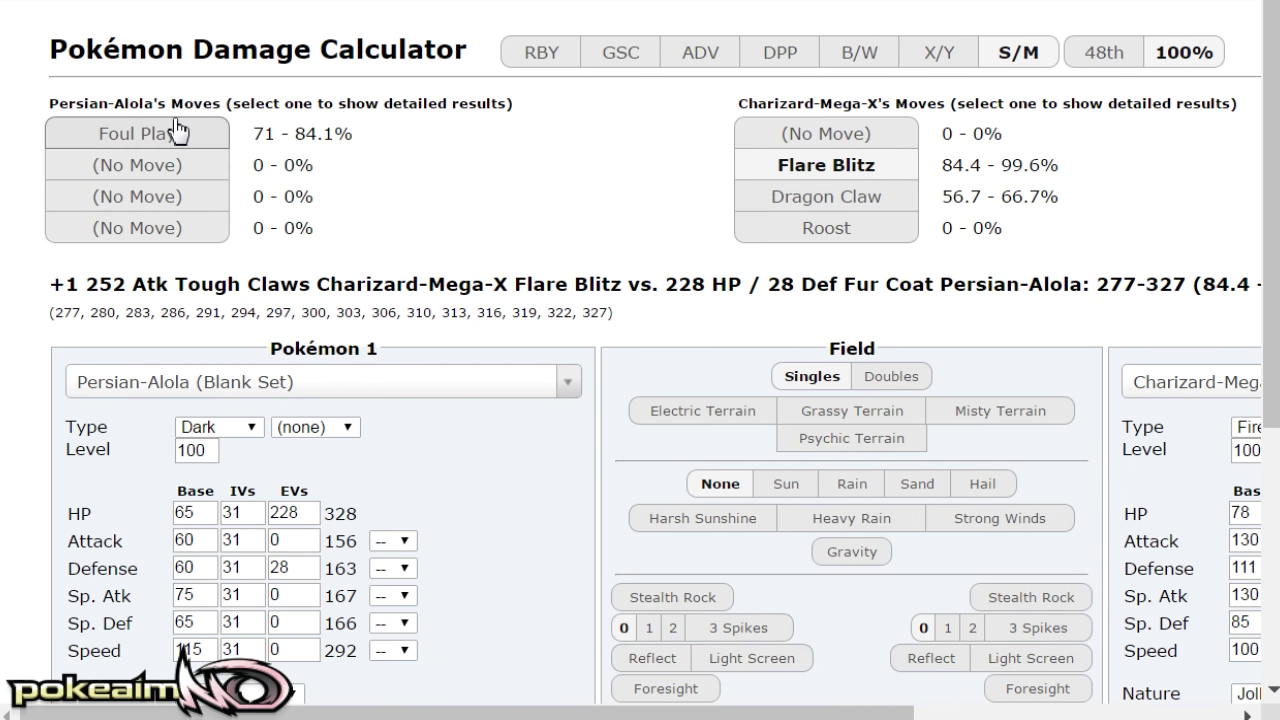
pyautogui.click(212, 130)
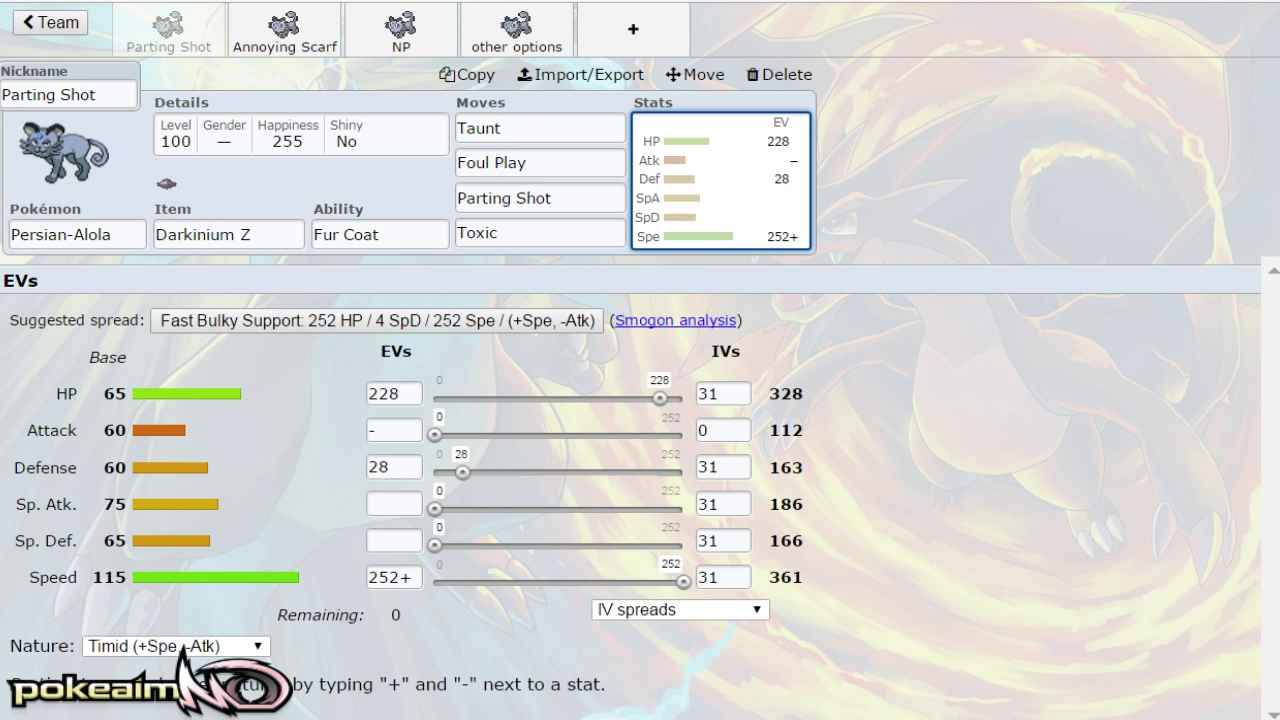
# Back in the team builder, review the Parting Shot set's ability, EV spread, and the Taunt and Foul Play descriptions
pyautogui.click(358, 234)
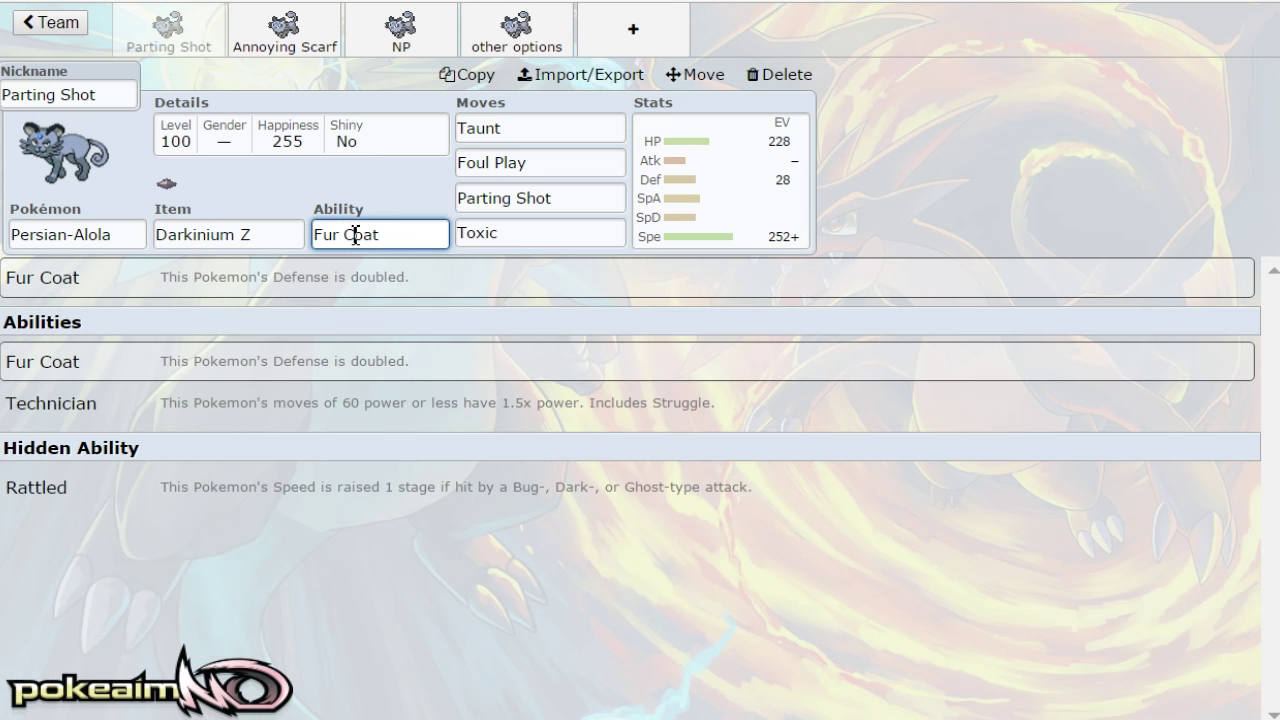
pyautogui.click(724, 196)
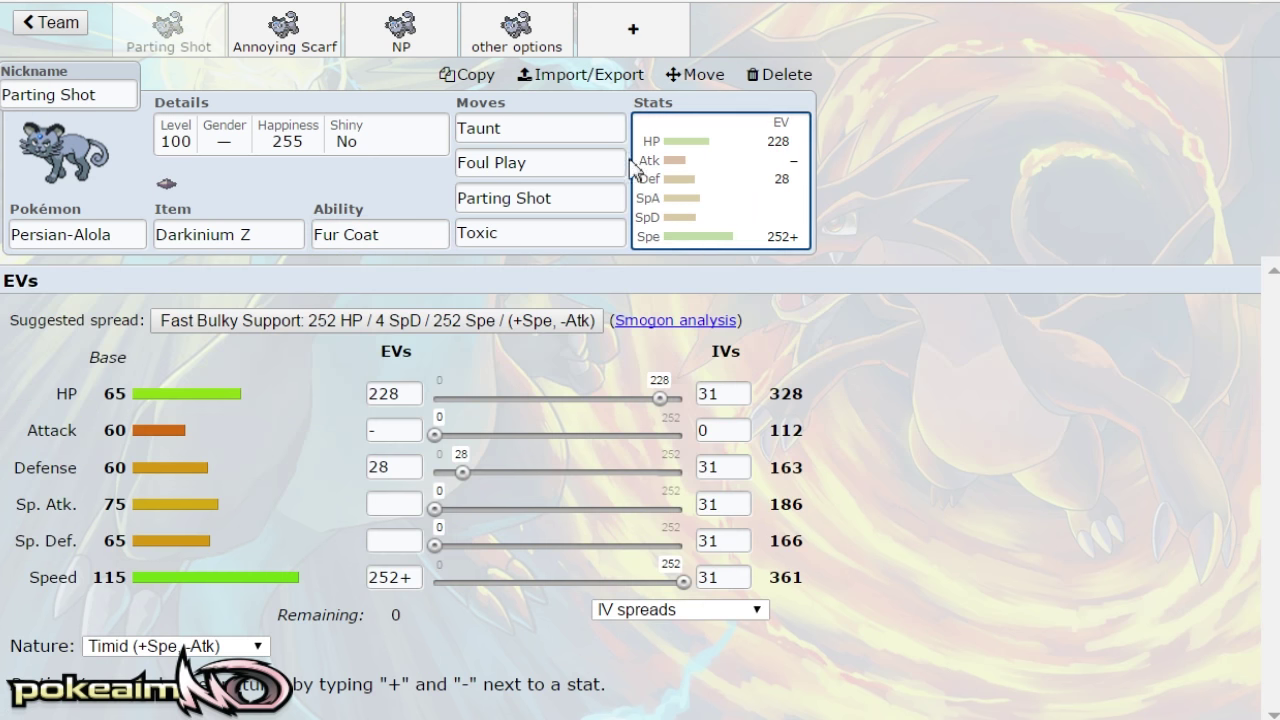
pyautogui.click(529, 123)
pyautogui.click(560, 163)
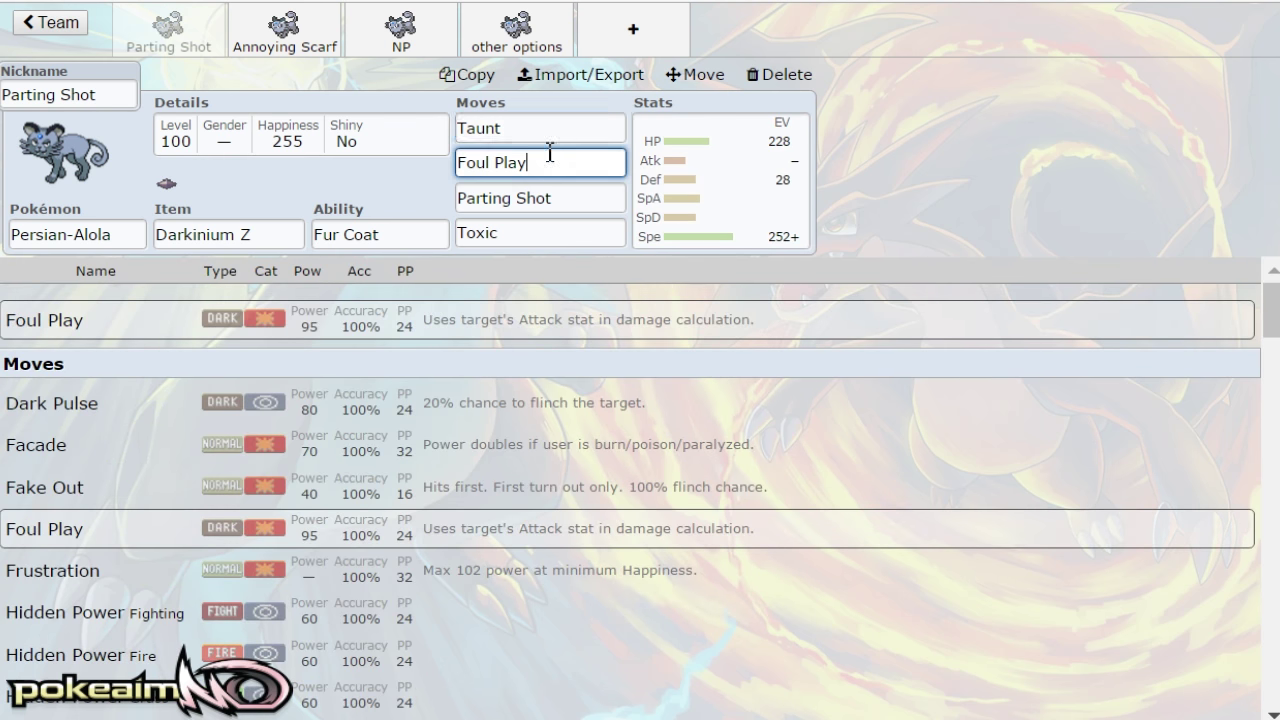
pyautogui.click(560, 140)
pyautogui.click(651, 188)
pyautogui.click(609, 132)
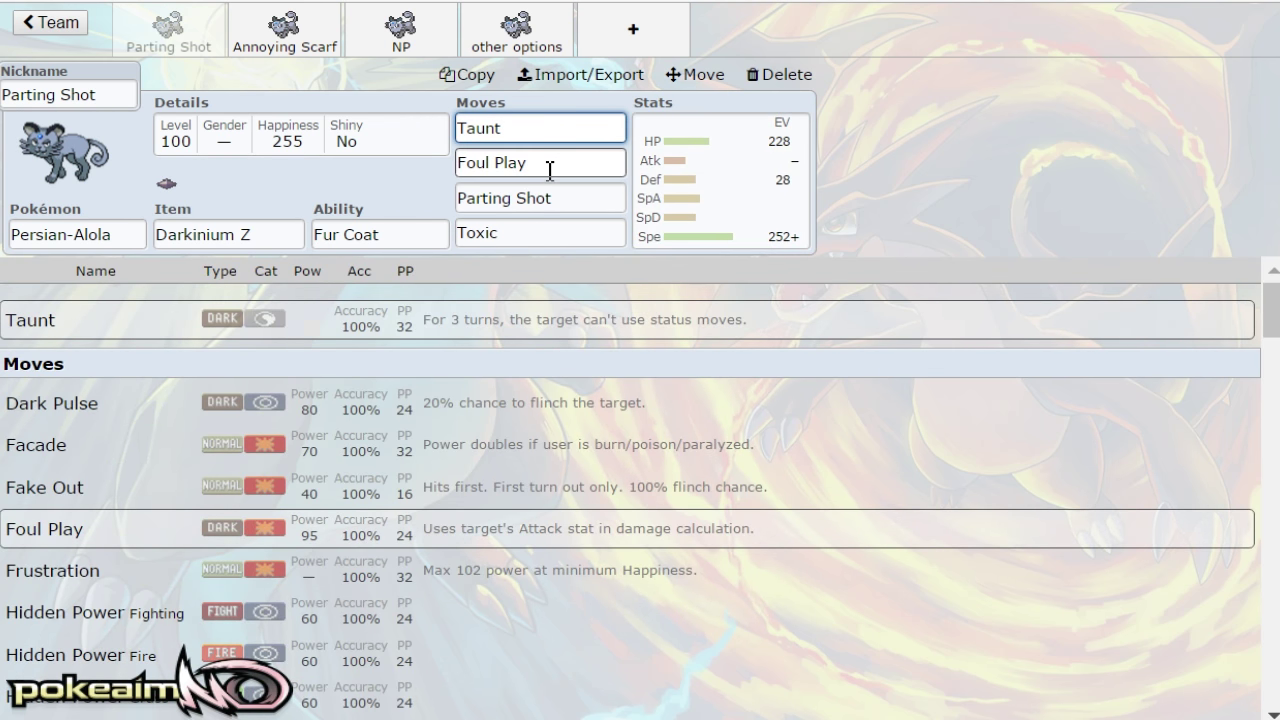
pyautogui.click(545, 160)
pyautogui.click(547, 138)
pyautogui.click(545, 162)
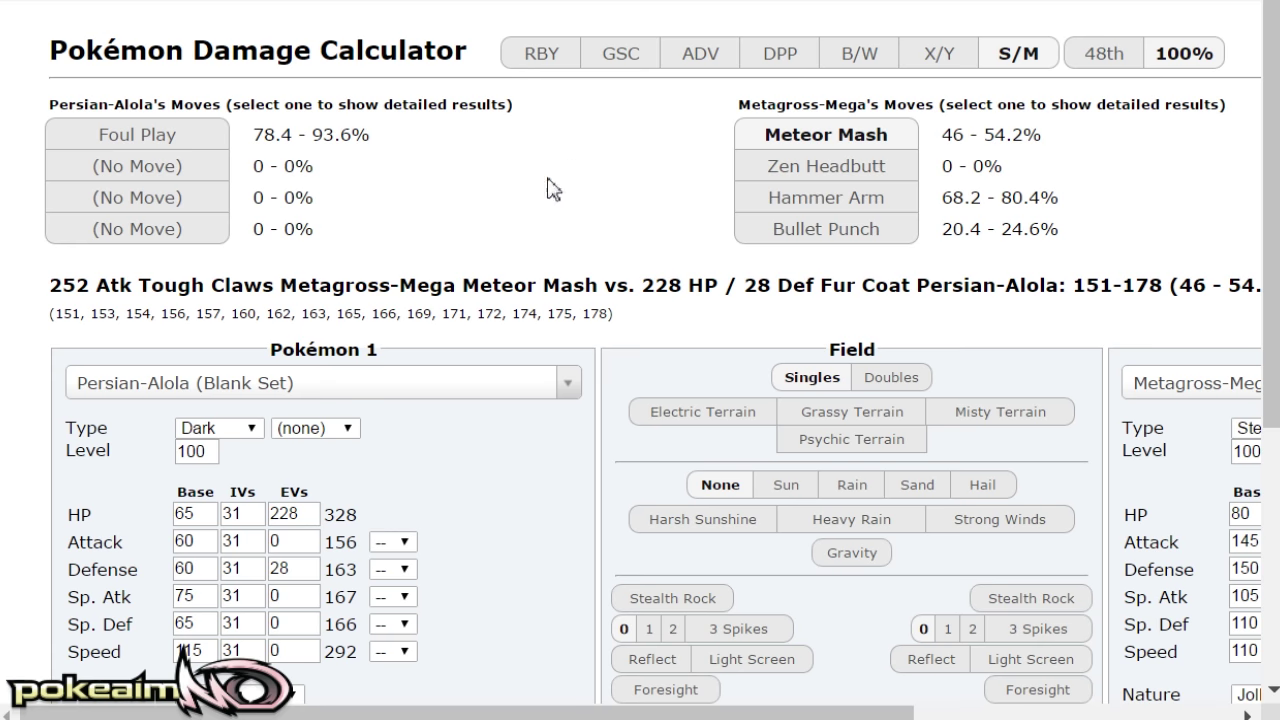
# In the damage calculator, examine the matchup between Persian-Alola's Foul Play and Metagross-Mega's moves
pyautogui.moveTo(548, 189); pyautogui.dragTo(1199, 209)
pyautogui.click(612, 133)
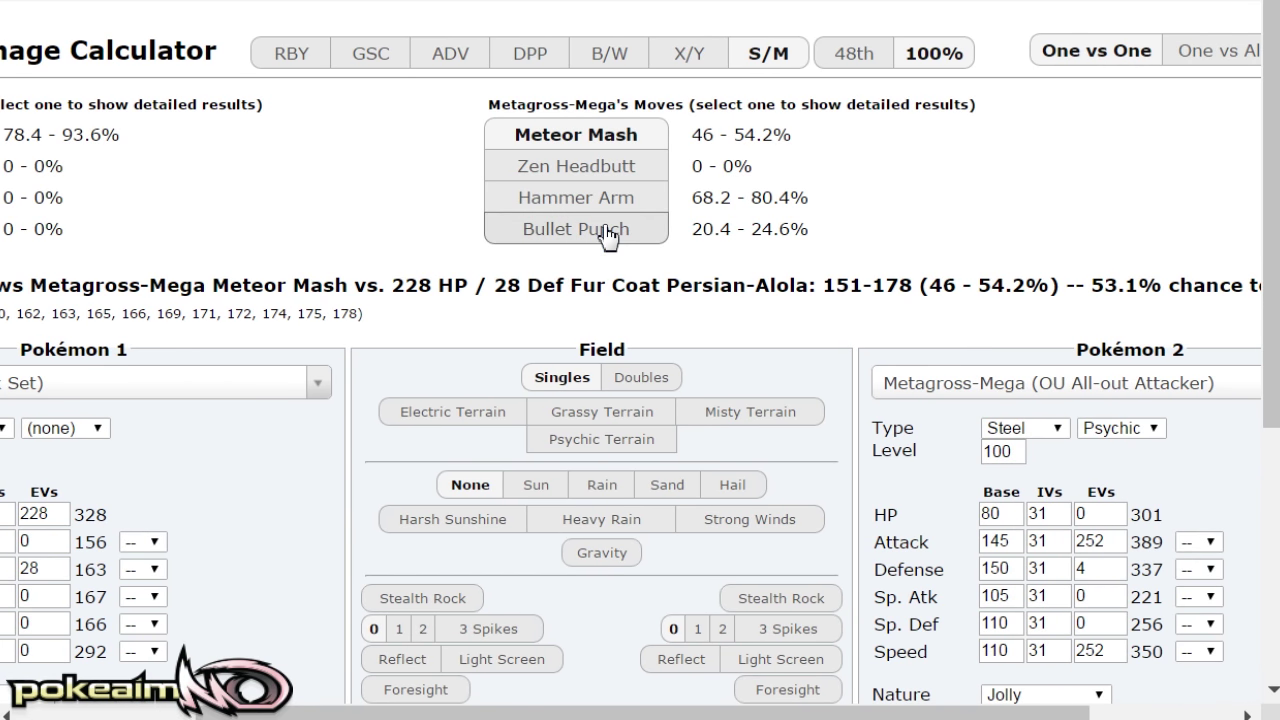
pyautogui.moveTo(742, 284); pyautogui.dragTo(130, 230)
pyautogui.click(215, 131)
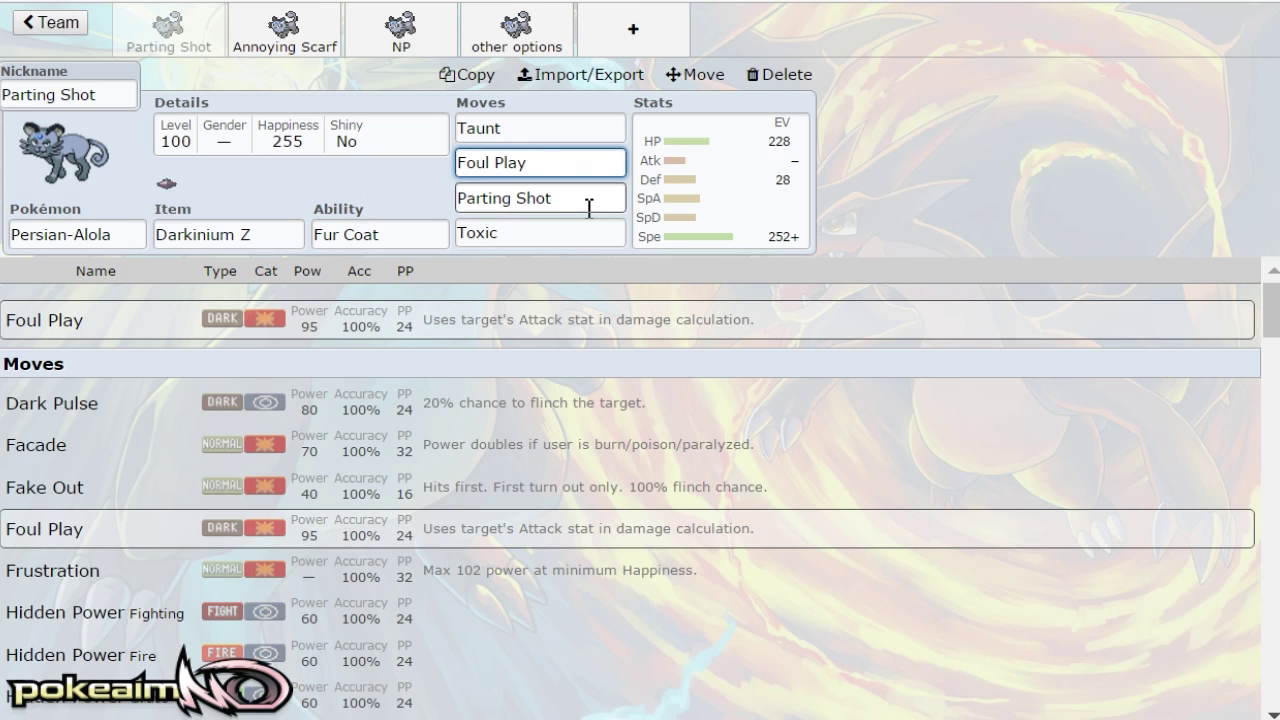
# In the team builder, review the Parting Shot and Toxic move details alongside the set's EV spread
pyautogui.click(586, 199)
pyautogui.click(688, 193)
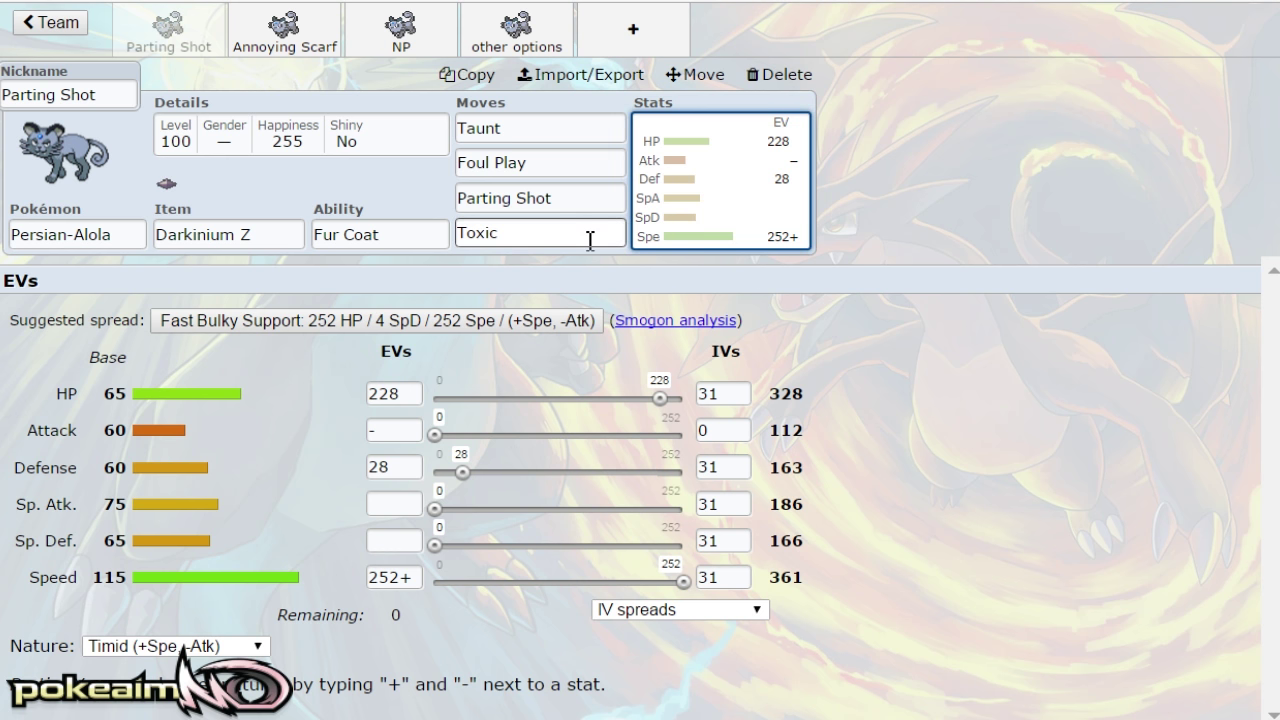
pyautogui.click(590, 238)
pyautogui.click(689, 214)
# Replace Toxic with Thunderbolt as the Parting Shot set's fourth move
pyautogui.click(580, 243)
pyautogui.write('Thu')
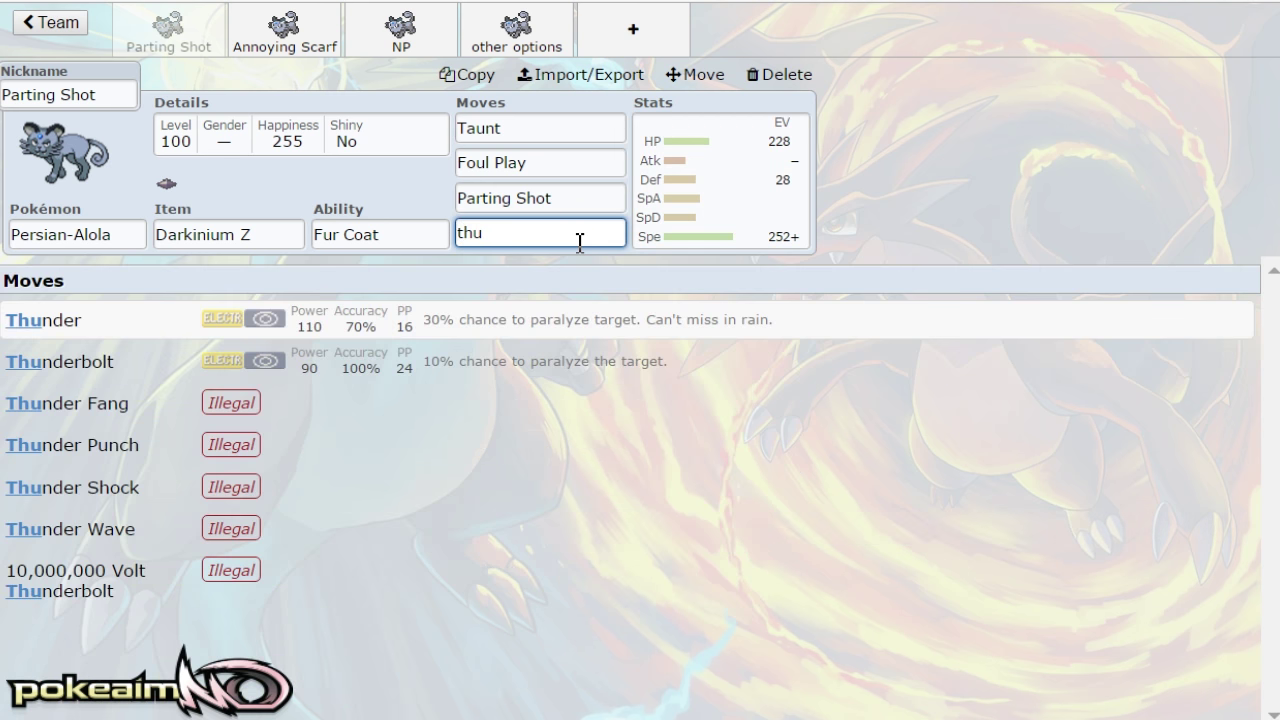
pyautogui.click(398, 365)
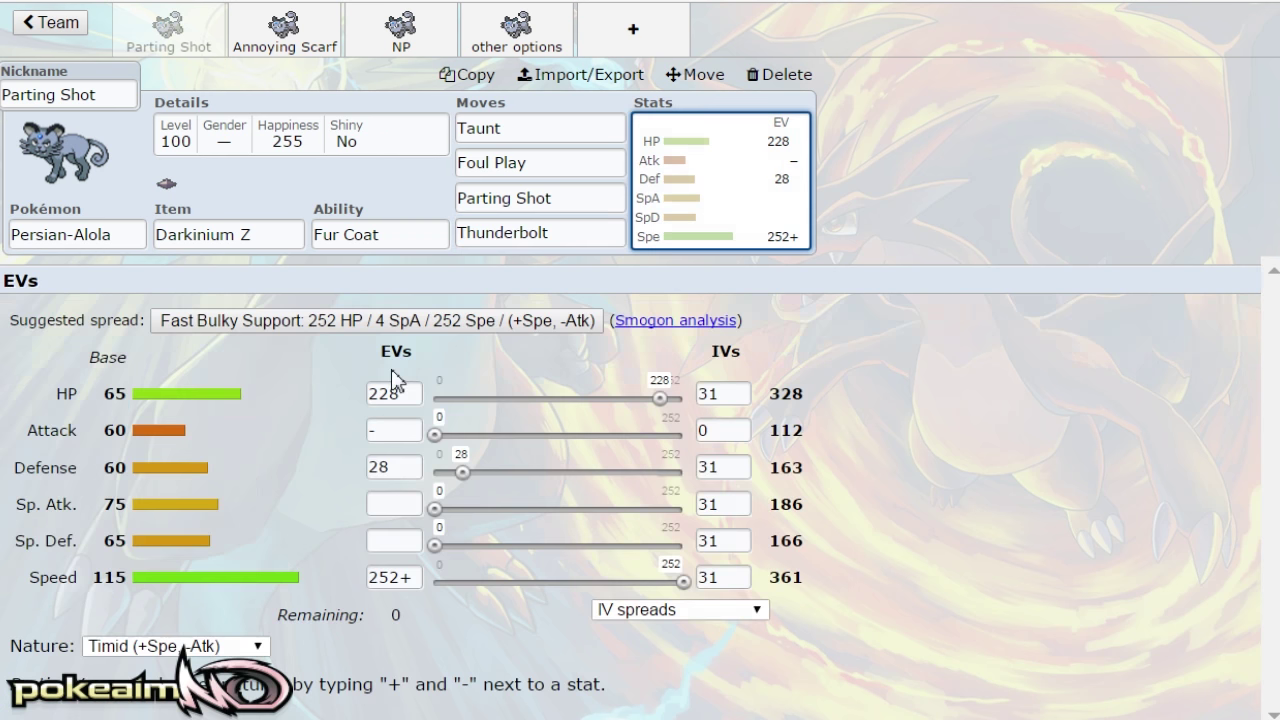
# Set the fourth move of the Parting Shot set back to Toxic
pyautogui.click(566, 229)
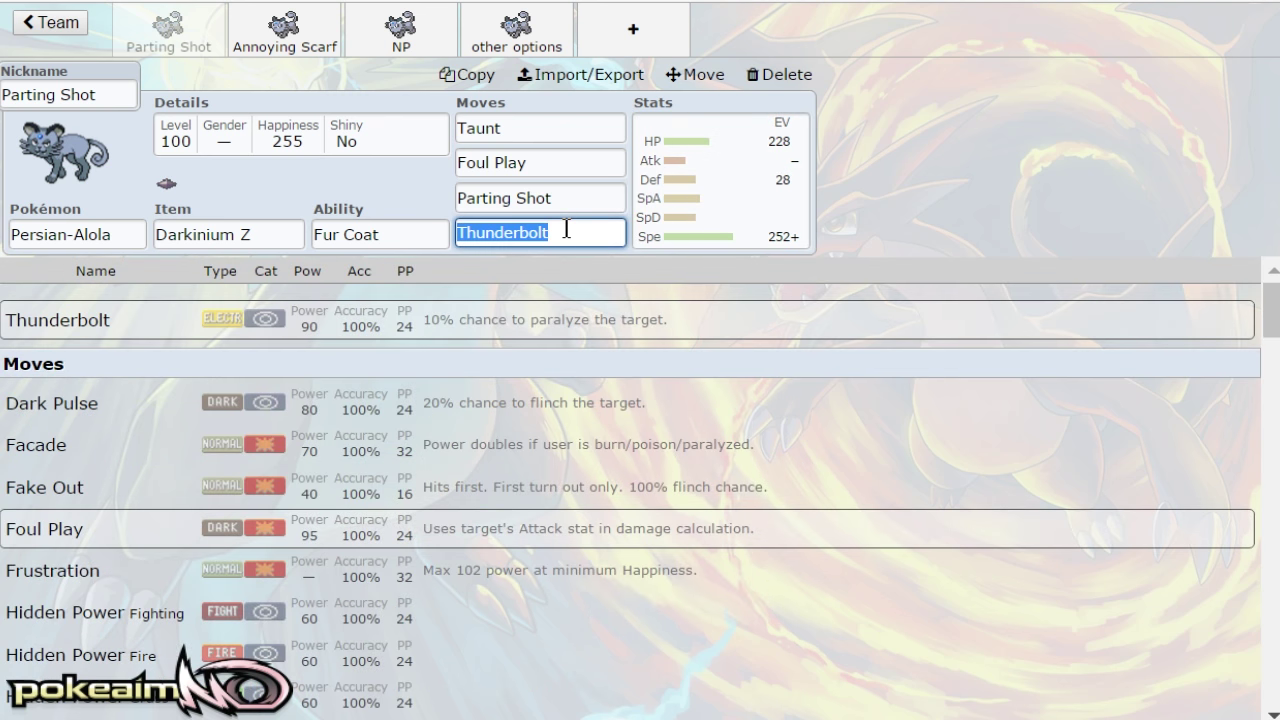
pyautogui.write('tox')
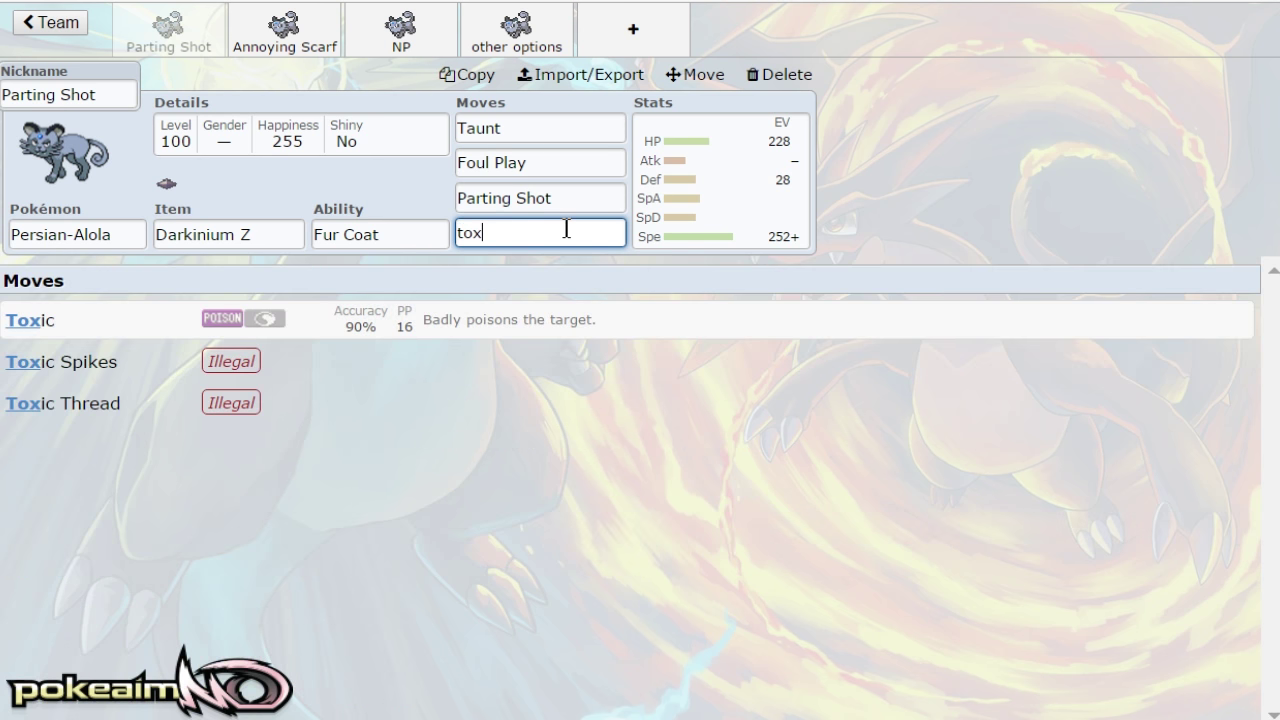
pyautogui.click(507, 311)
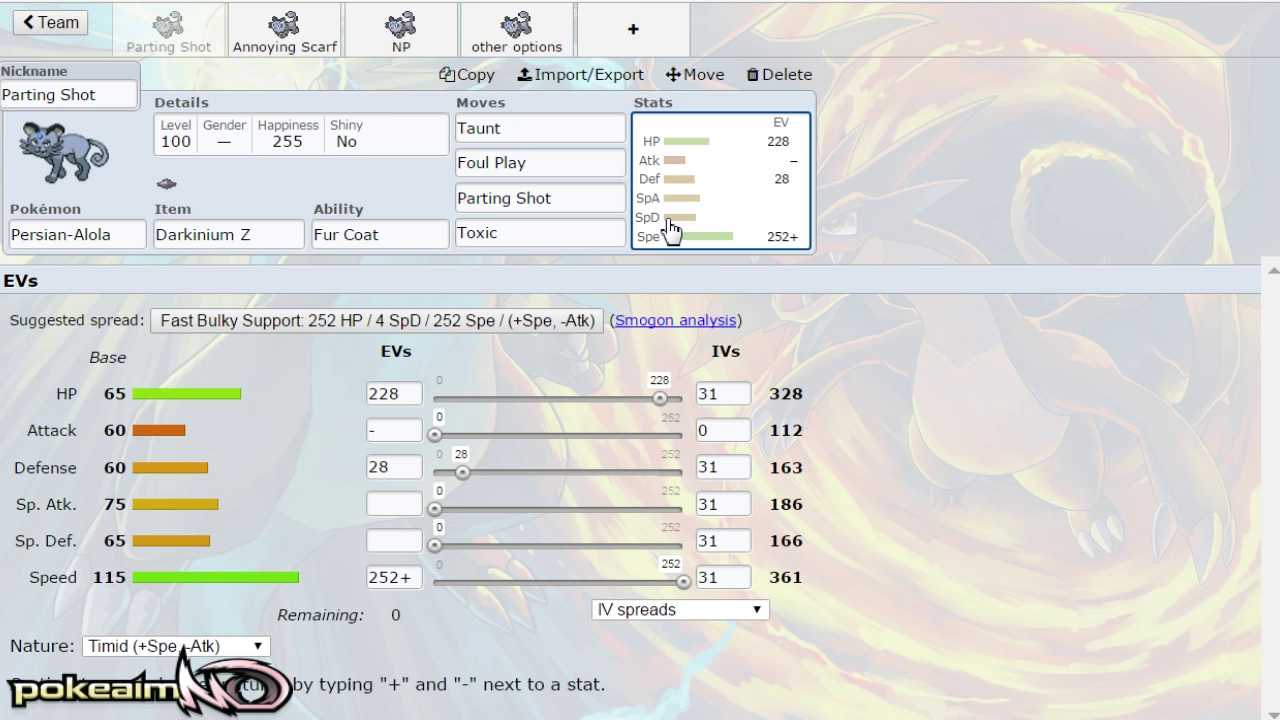
# Compare the items, moves and EV spreads of the Annoying Scarf and Parting Shot sets
pyautogui.click(260, 32)
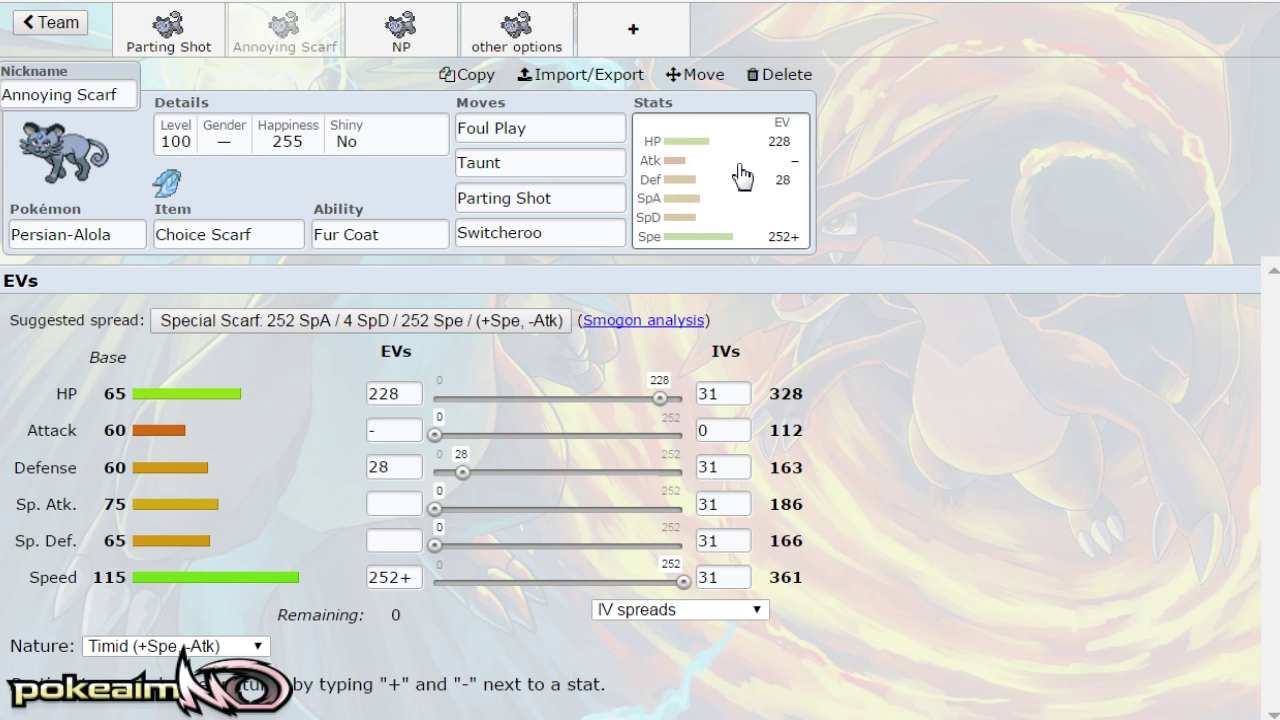
pyautogui.click(195, 42)
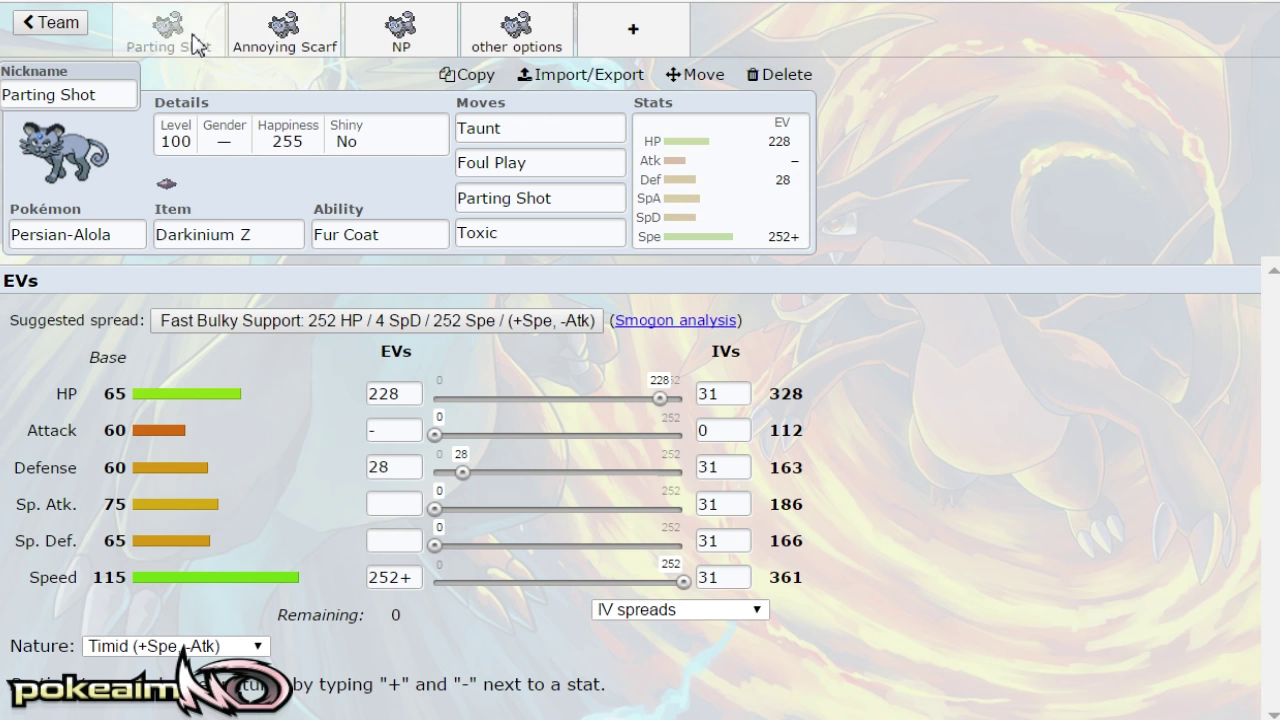
pyautogui.click(268, 46)
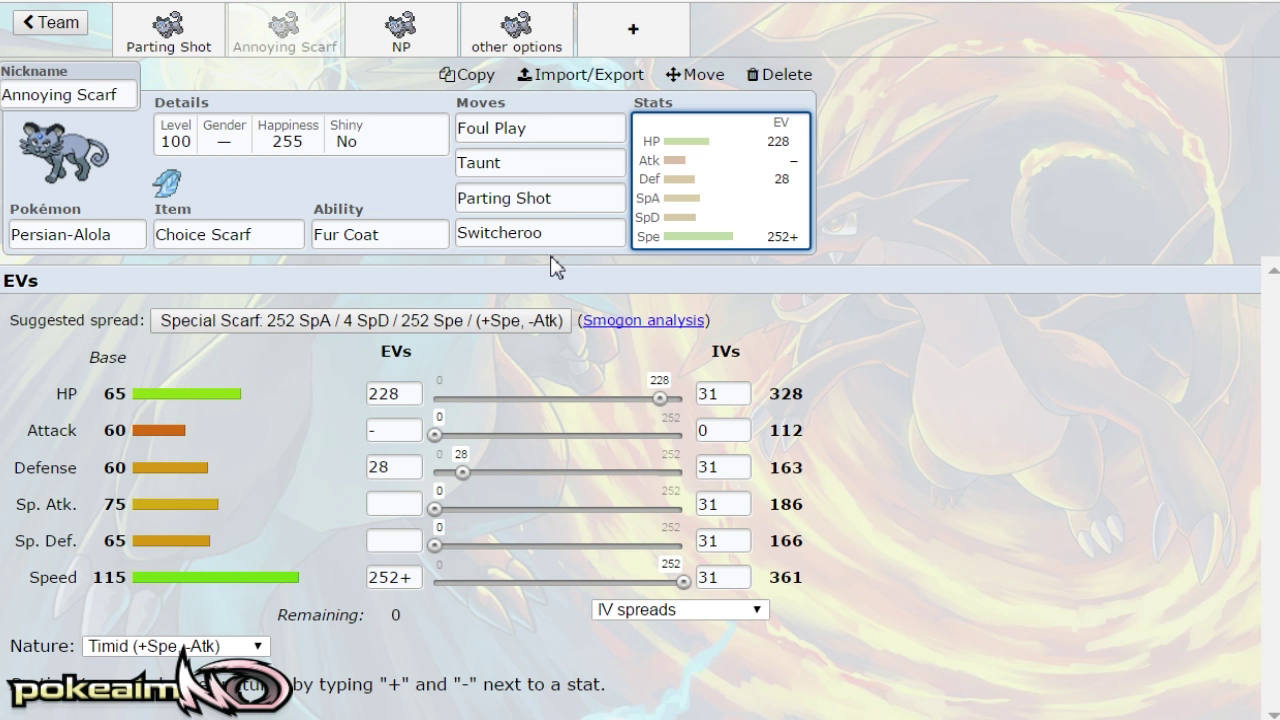
pyautogui.click(205, 42)
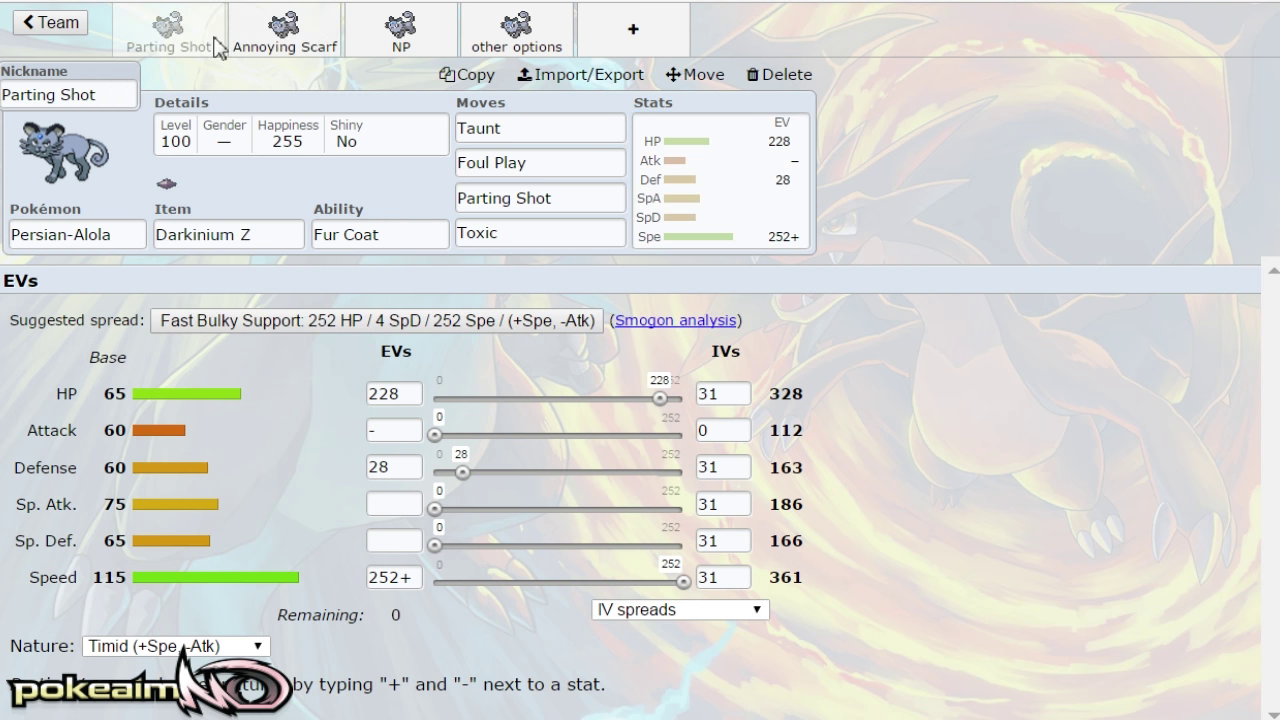
# Examine the Annoying Scarf set's Switcheroo and Parting Shot move descriptions and its EV spread
pyautogui.click(288, 36)
pyautogui.click(540, 233)
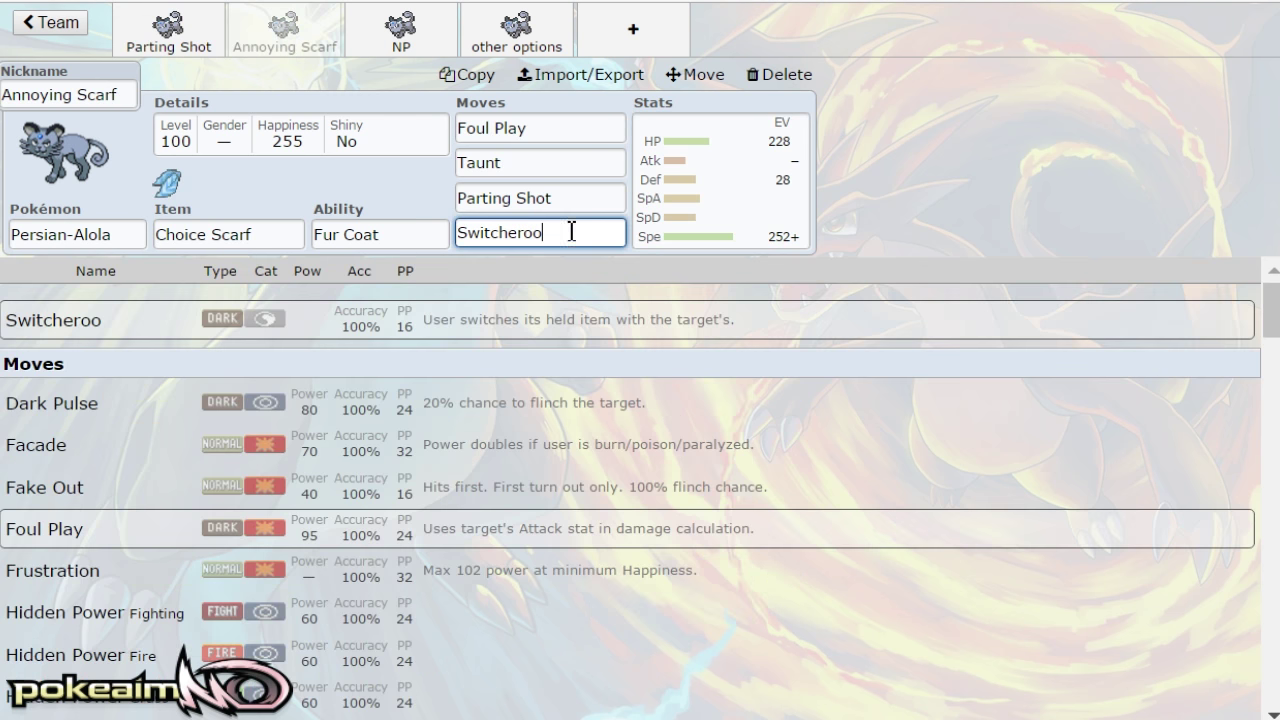
pyautogui.click(714, 224)
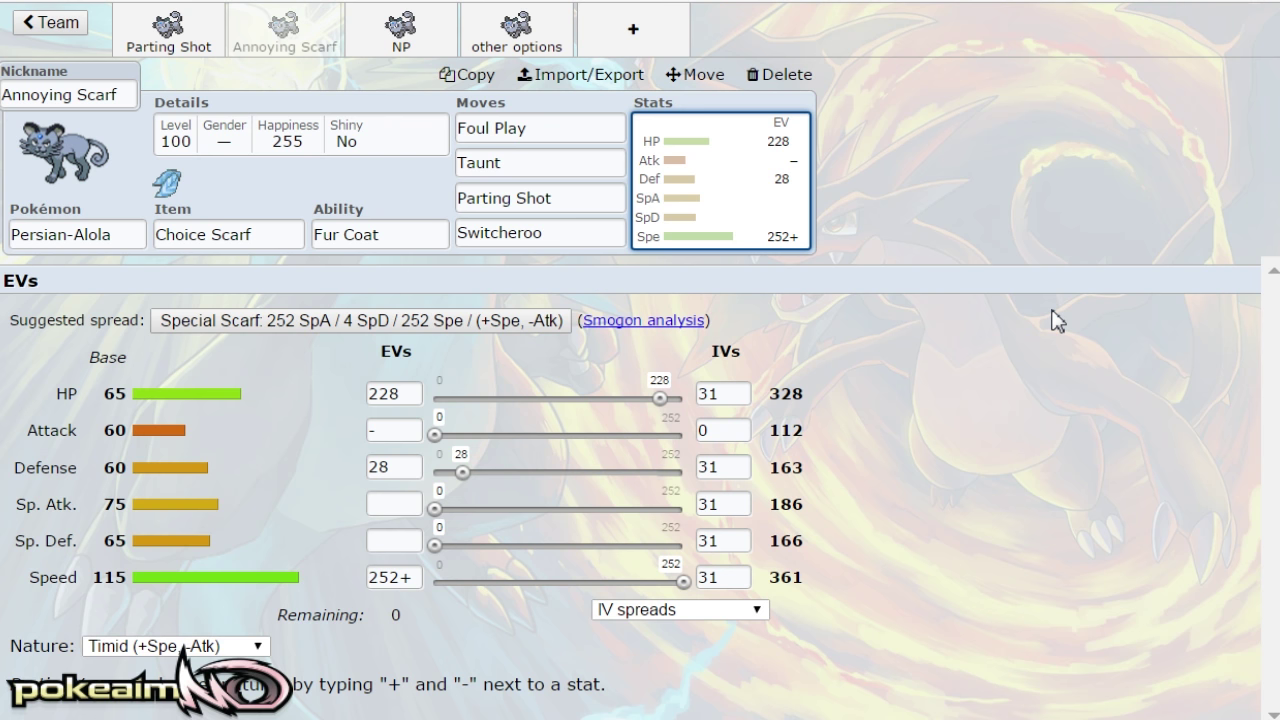
pyautogui.click(584, 199)
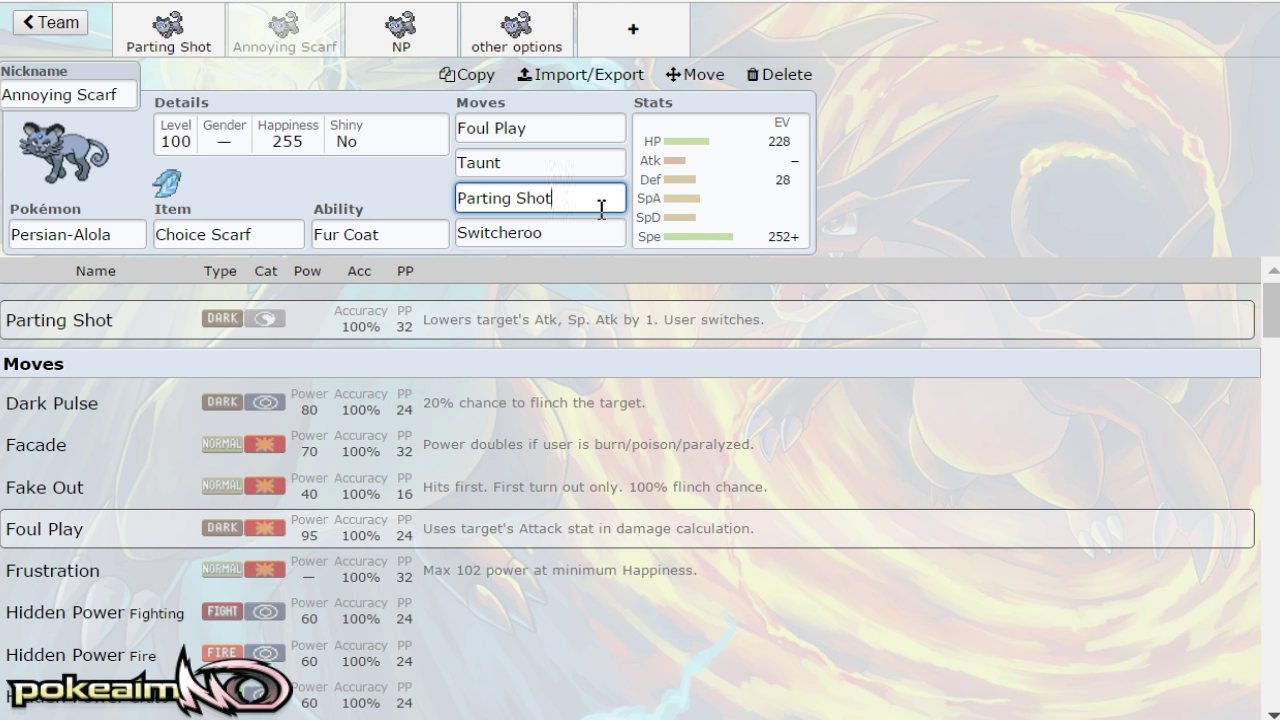
pyautogui.click(776, 194)
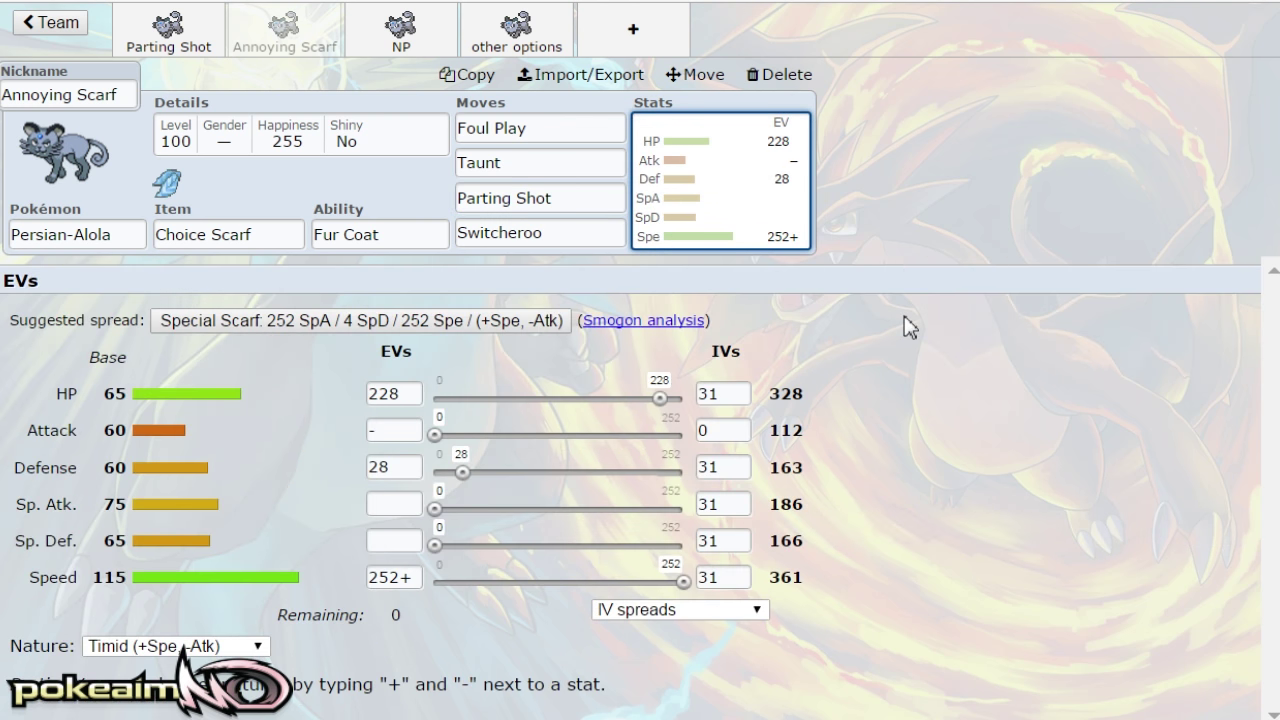
# Open the NP set and inspect its EV spread
pyautogui.click(420, 44)
pyautogui.click(718, 178)
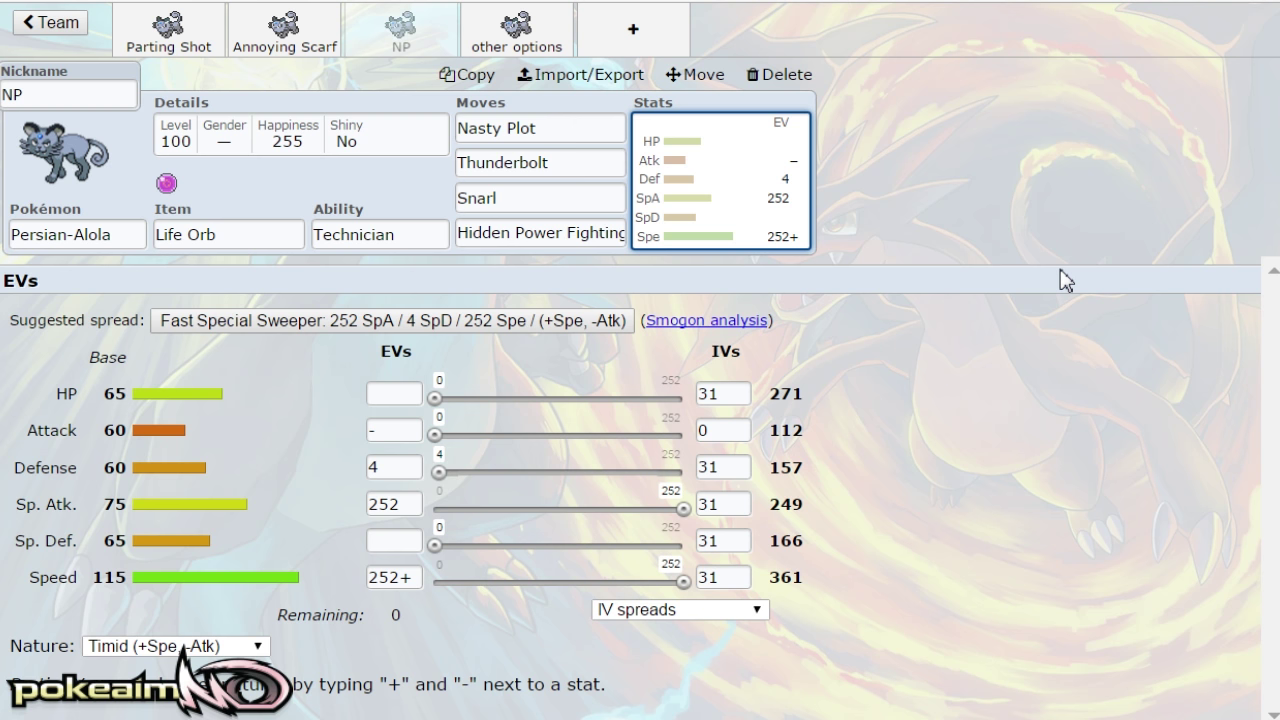
# Check the NP set's Snarl and Hidden Power Fighting descriptions against its EV and IV spread
pyautogui.click(535, 196)
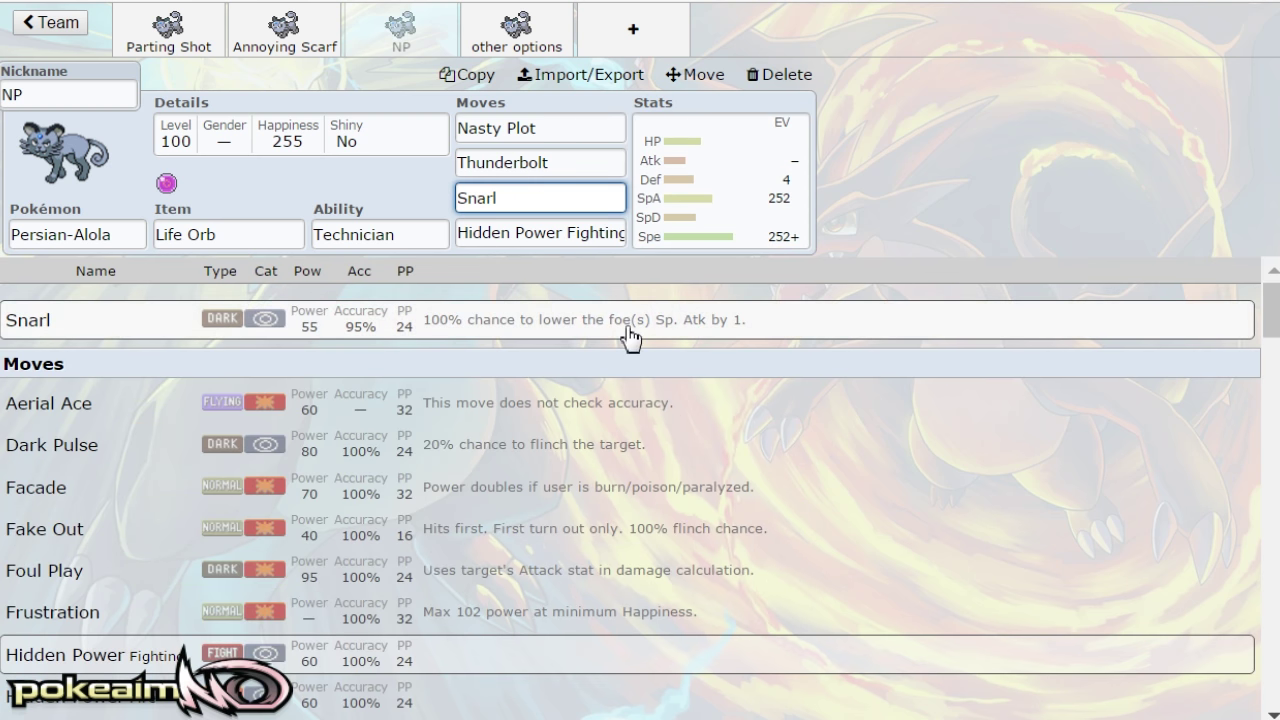
pyautogui.click(737, 227)
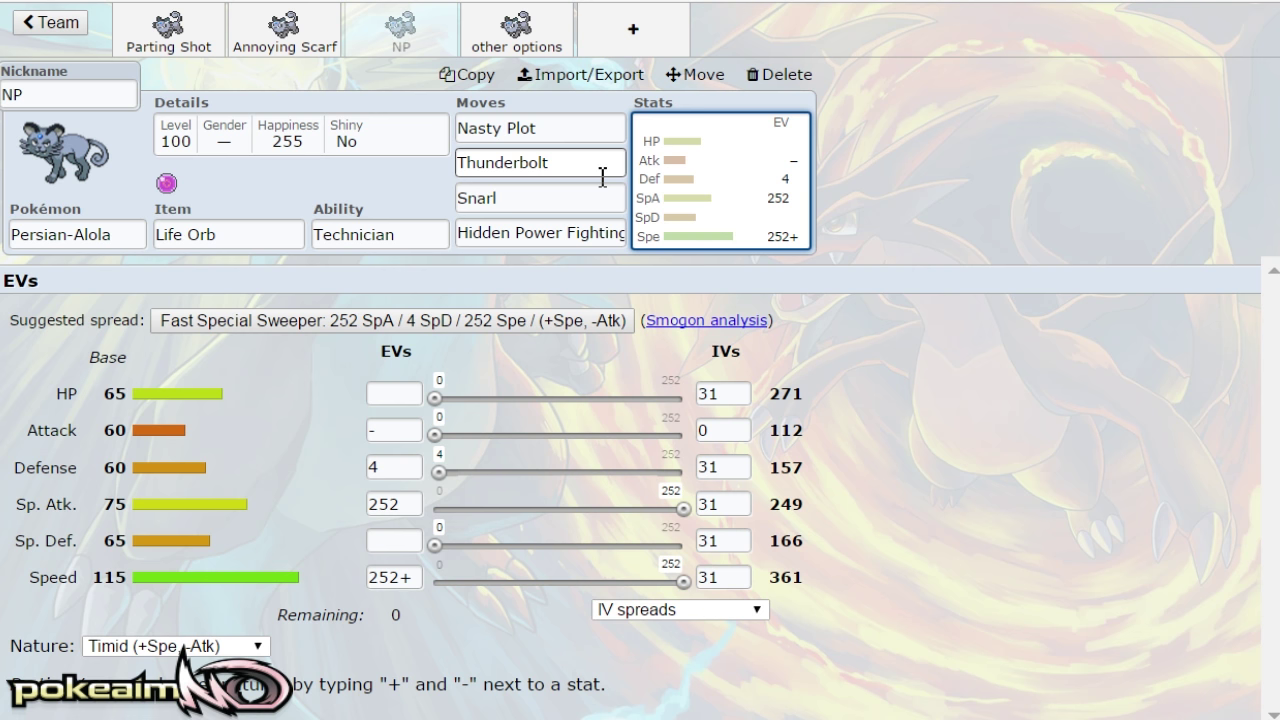
pyautogui.click(582, 232)
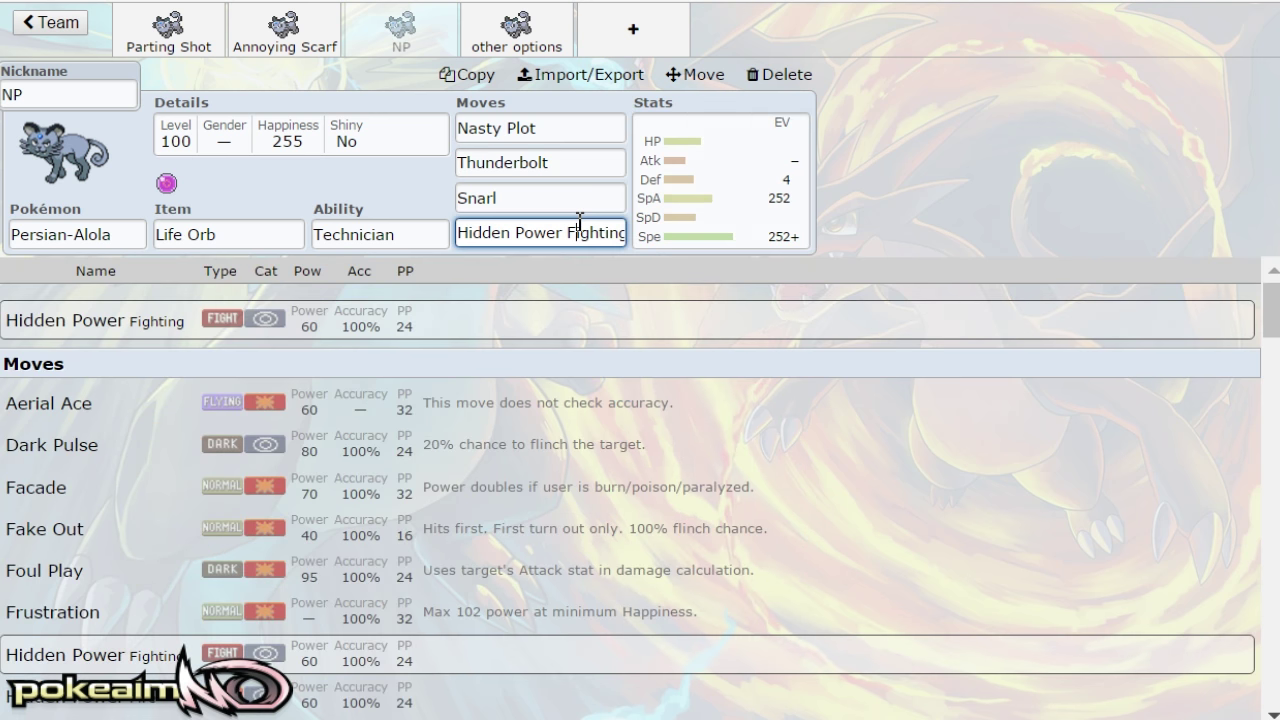
pyautogui.click(698, 228)
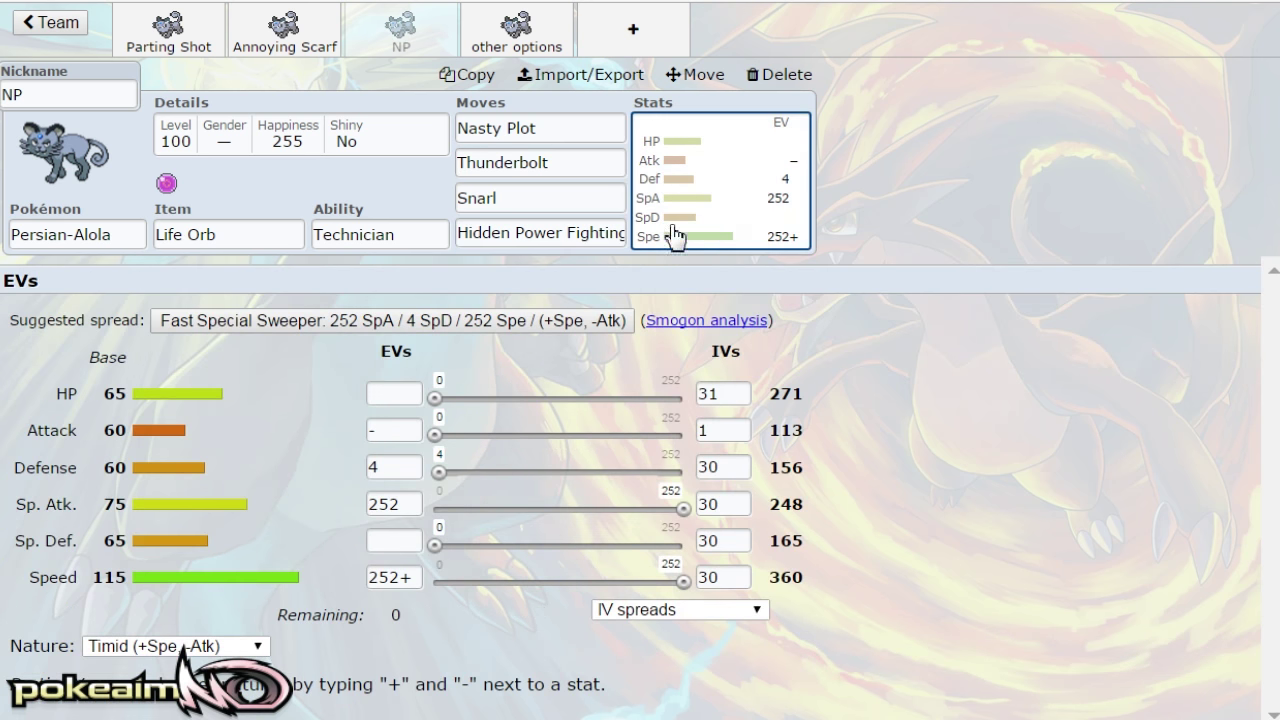
pyautogui.click(605, 230)
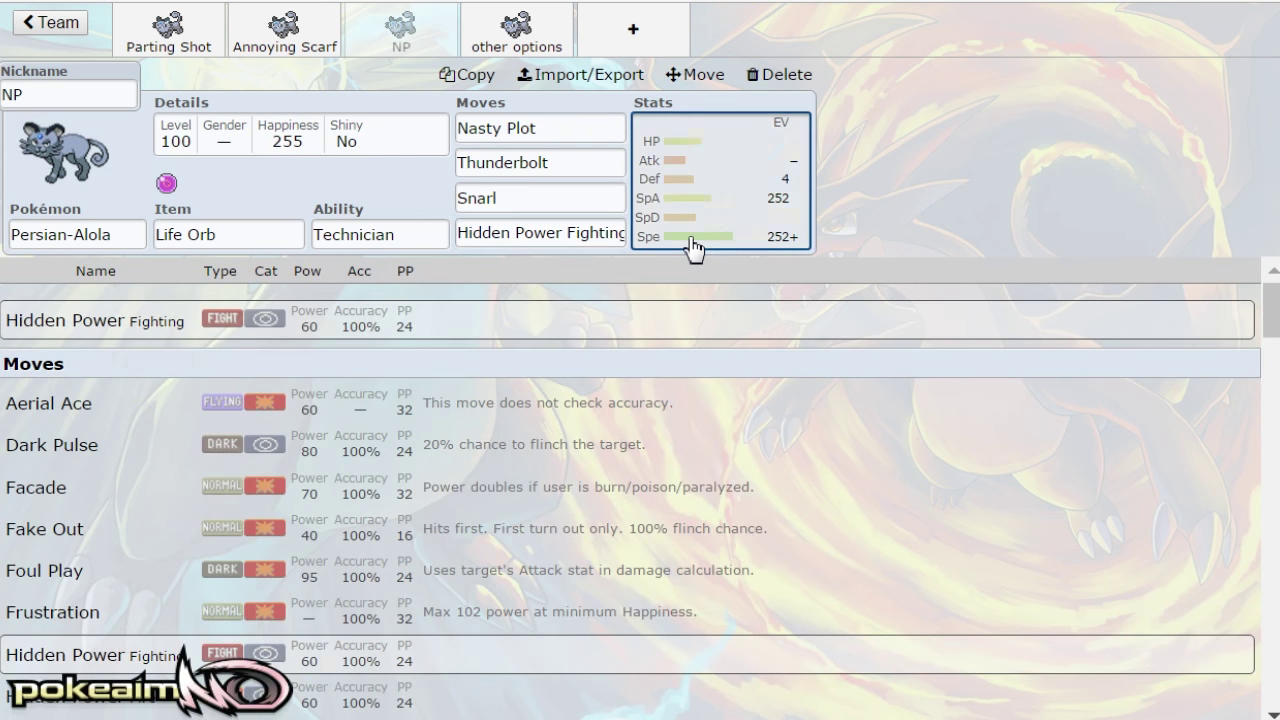
# Apply an IV spread of 0 Attack and 31 in every other stat to the NP set
pyautogui.click(632, 238)
pyautogui.click(607, 600)
pyautogui.click(668, 486)
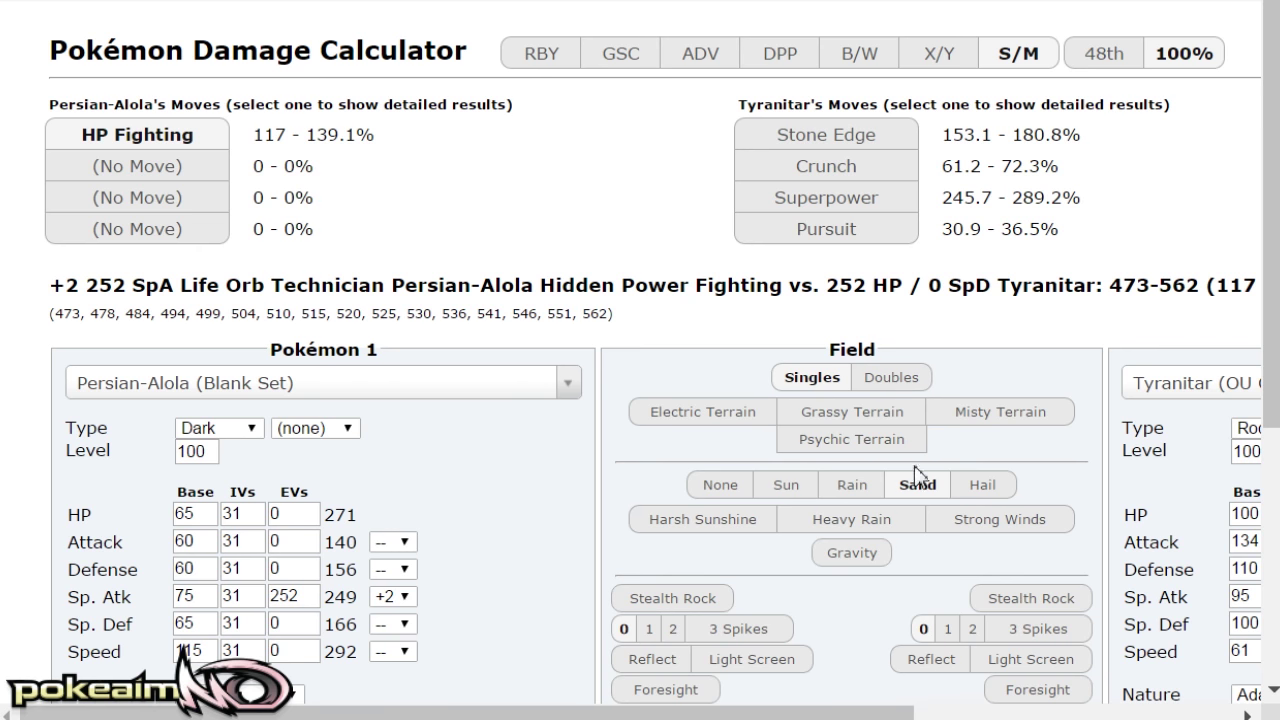
# Switch to the Pokémon Damage Calculator and read the Hidden Power Fighting result against Tyranitar
pyautogui.scroll(-1, 503, 250)
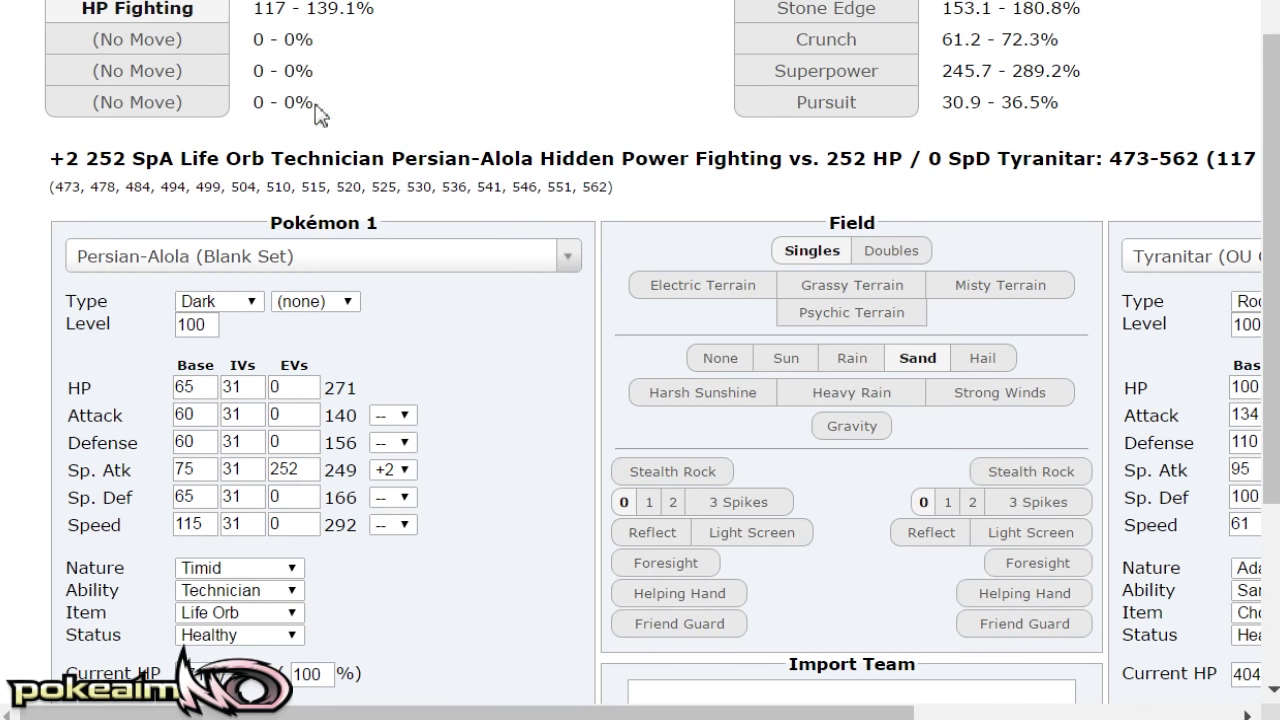
pyautogui.moveTo(529, 165); pyautogui.dragTo(1255, 160)
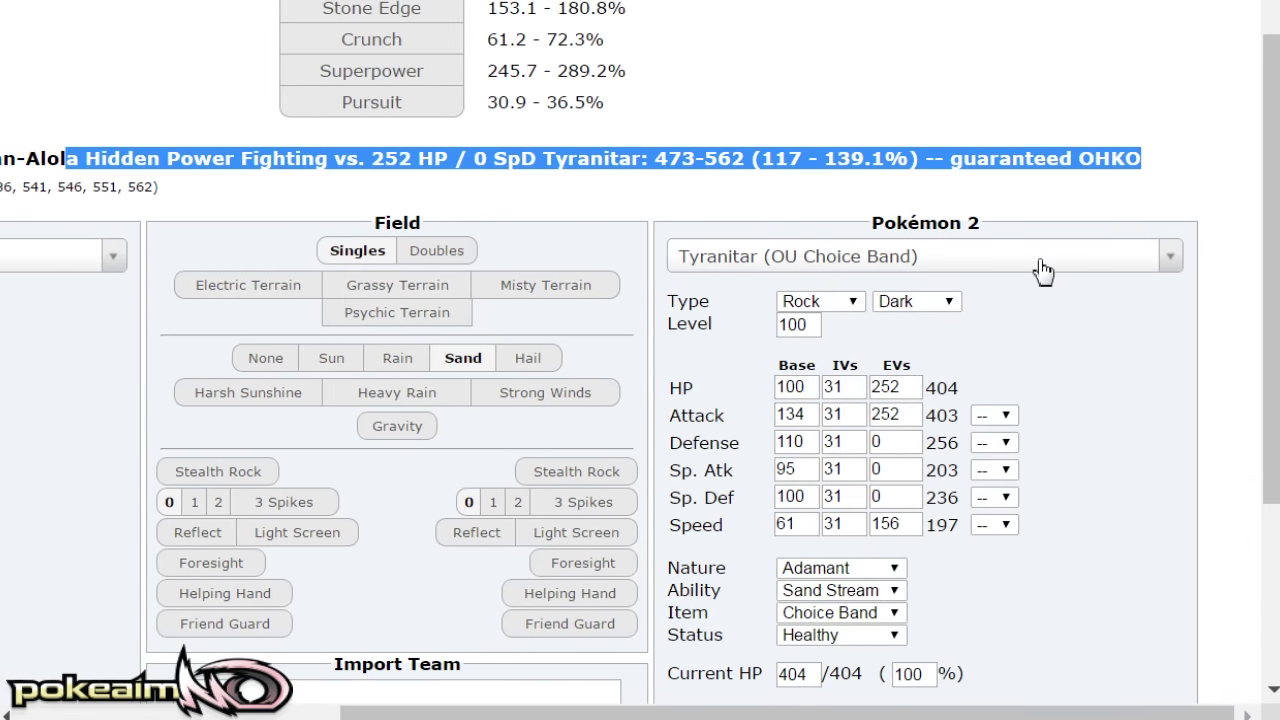
# Load Heatran's OU Offensive set as Pokémon 2
pyautogui.click(1060, 256)
pyautogui.write('heatran')
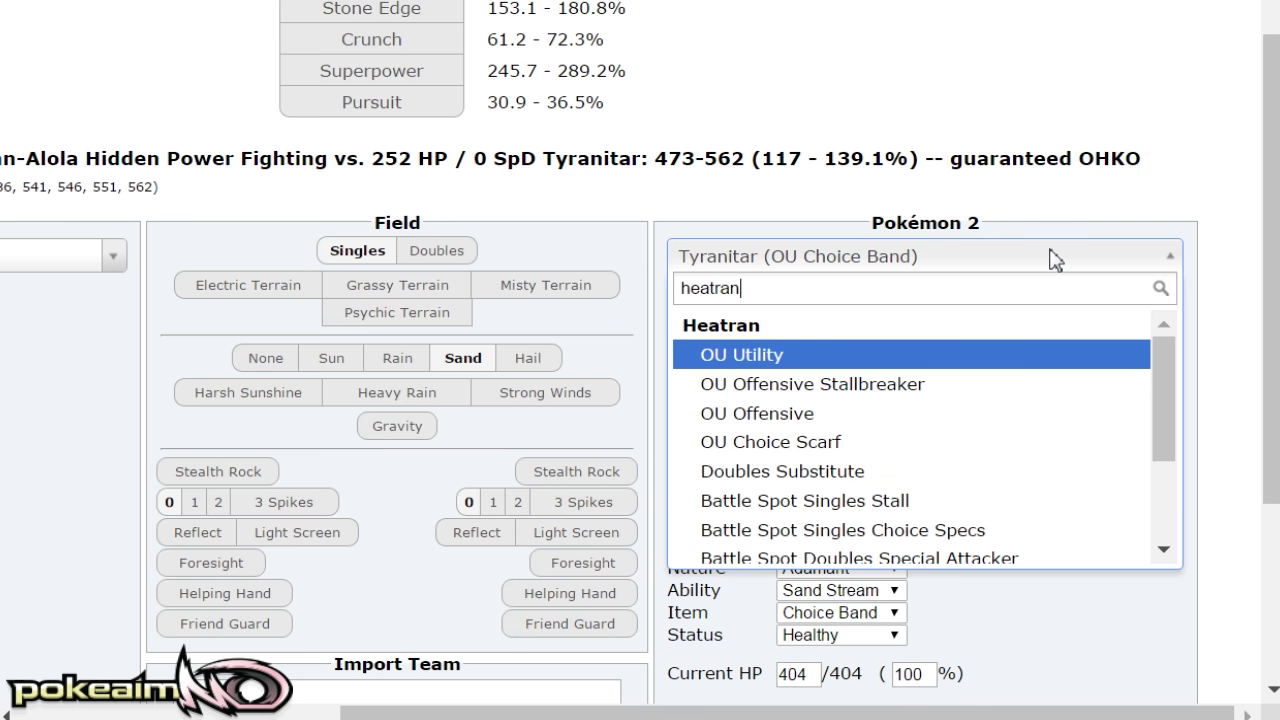
pyautogui.click(908, 414)
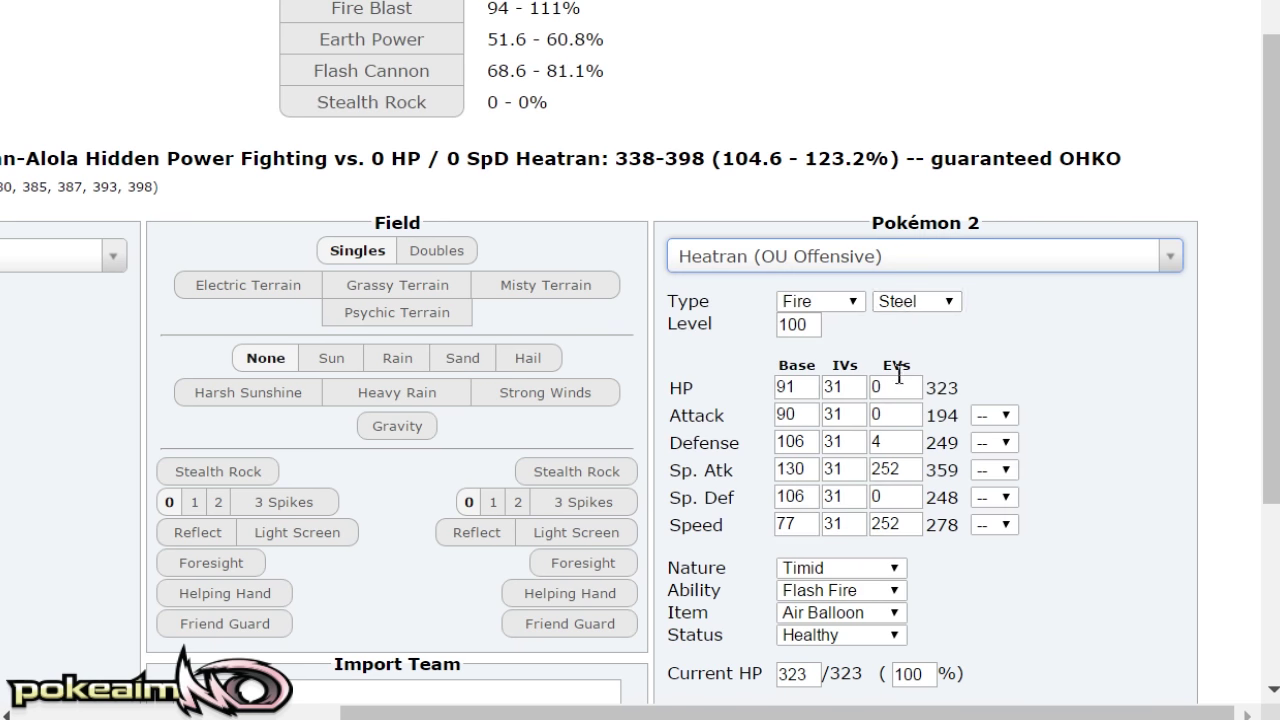
# Load Heatran's CAP Specially Defensive set as Pokémon 2 and read the Hidden Power Fighting result
pyautogui.click(914, 246)
pyautogui.write('jeatr')
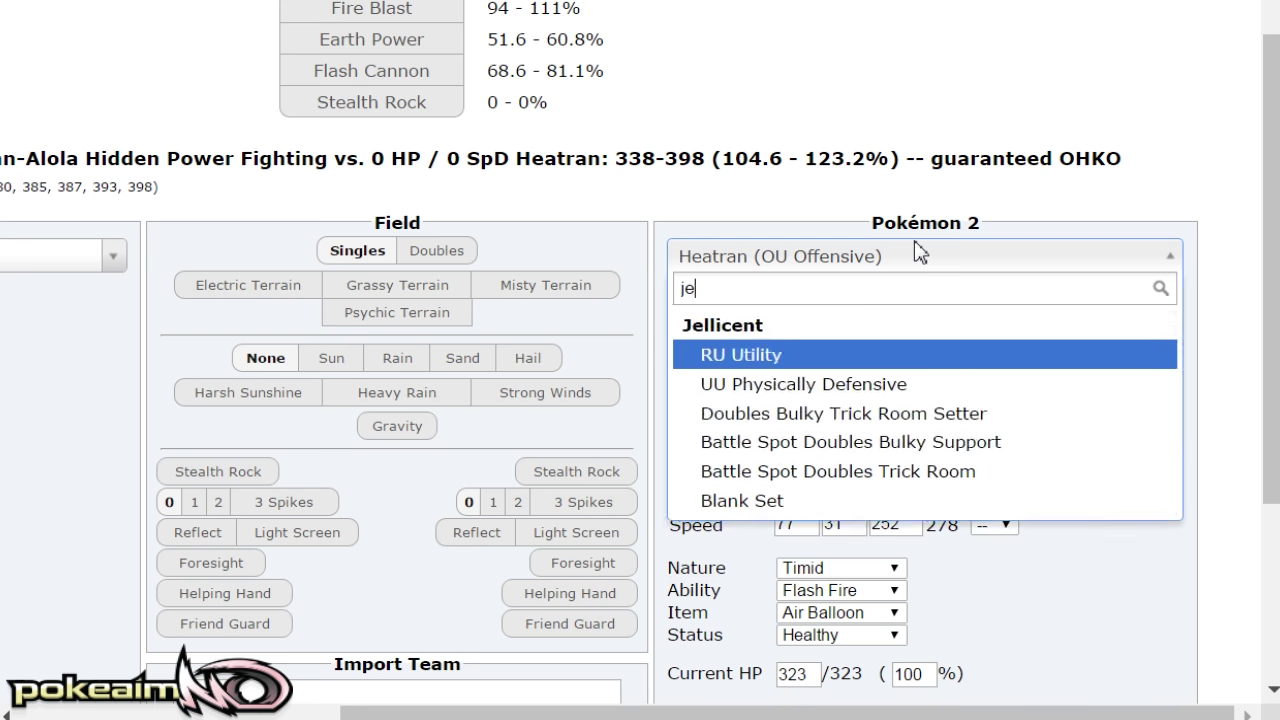
pyautogui.press('BackSpace')
pyautogui.press('BackSpace')
pyautogui.press('BackSpace')
pyautogui.press('BackSpace')
pyautogui.press('BackSpace')
pyautogui.write('heatra')
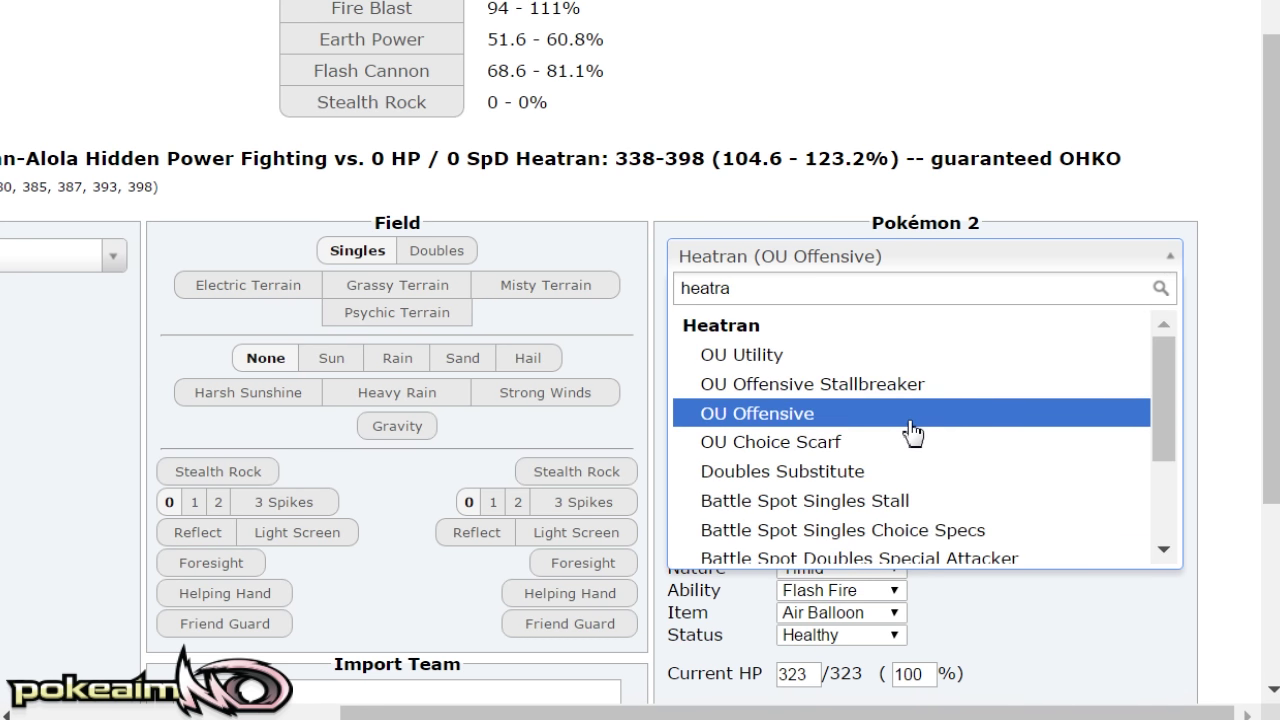
pyautogui.scroll(-1, 912, 433)
pyautogui.click(908, 462)
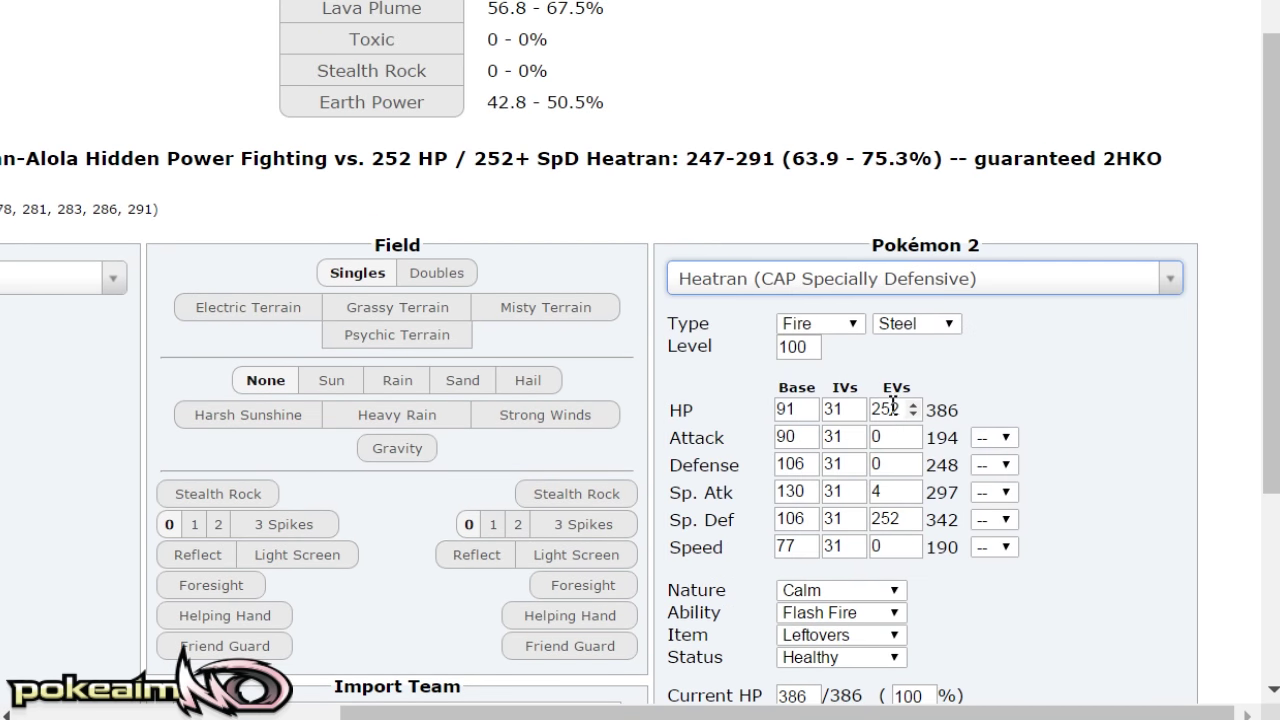
pyautogui.moveTo(846, 160); pyautogui.dragTo(547, 134)
pyautogui.click(547, 134)
# Add Snarl as Persian-Alola's second move and show its detailed damage result against Heatran
pyautogui.scroll(-3, 290, 445)
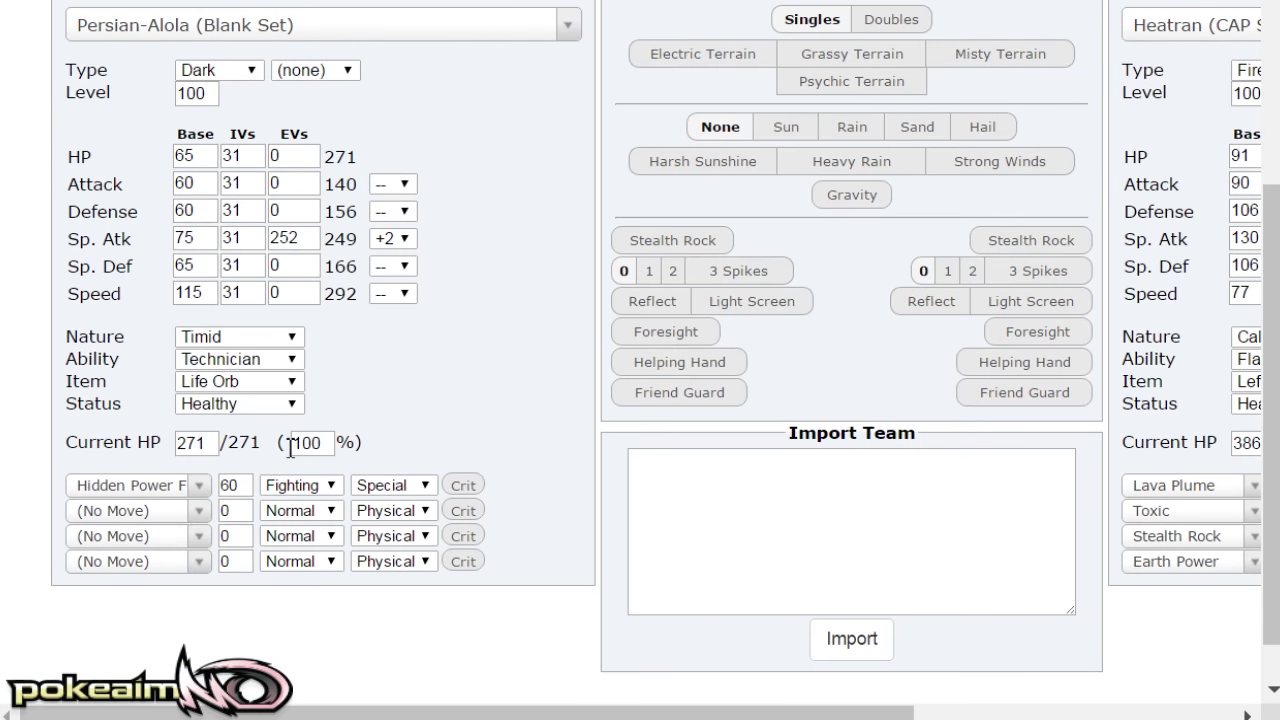
pyautogui.click(160, 518)
pyautogui.write('sna')
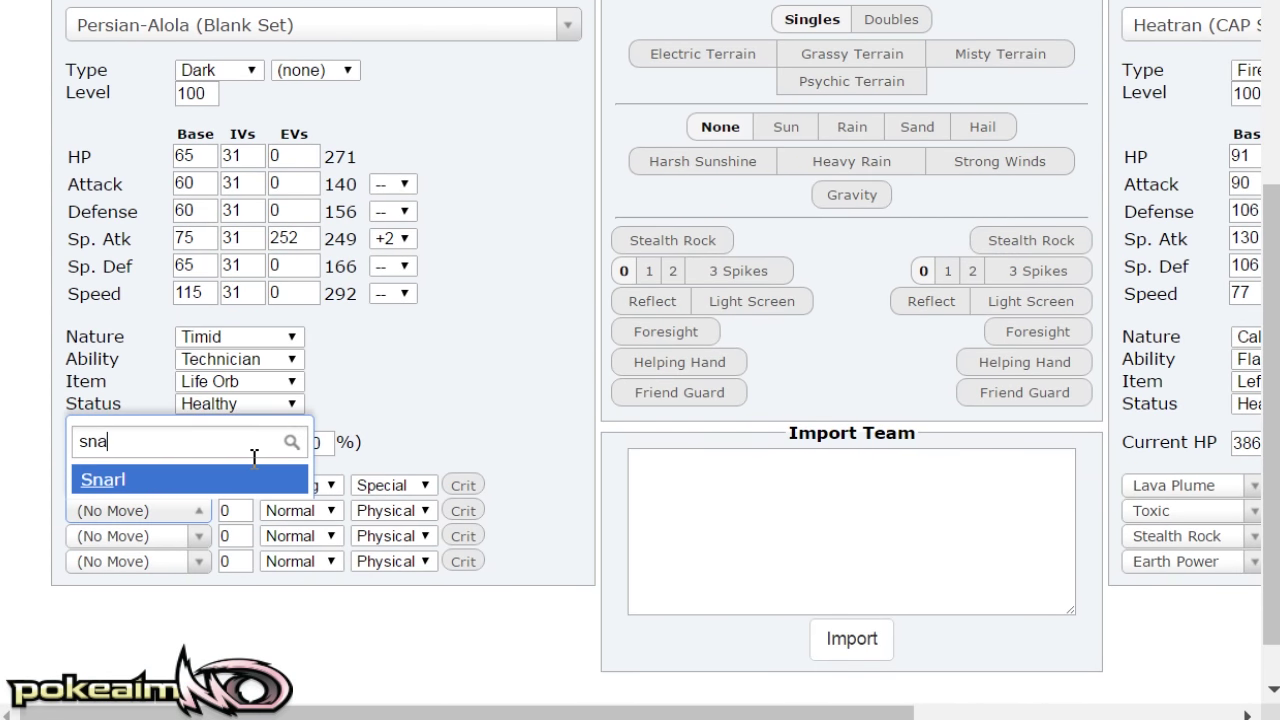
pyautogui.click(251, 482)
pyautogui.scroll(3, 514, 429)
pyautogui.scroll(1, 272, 268)
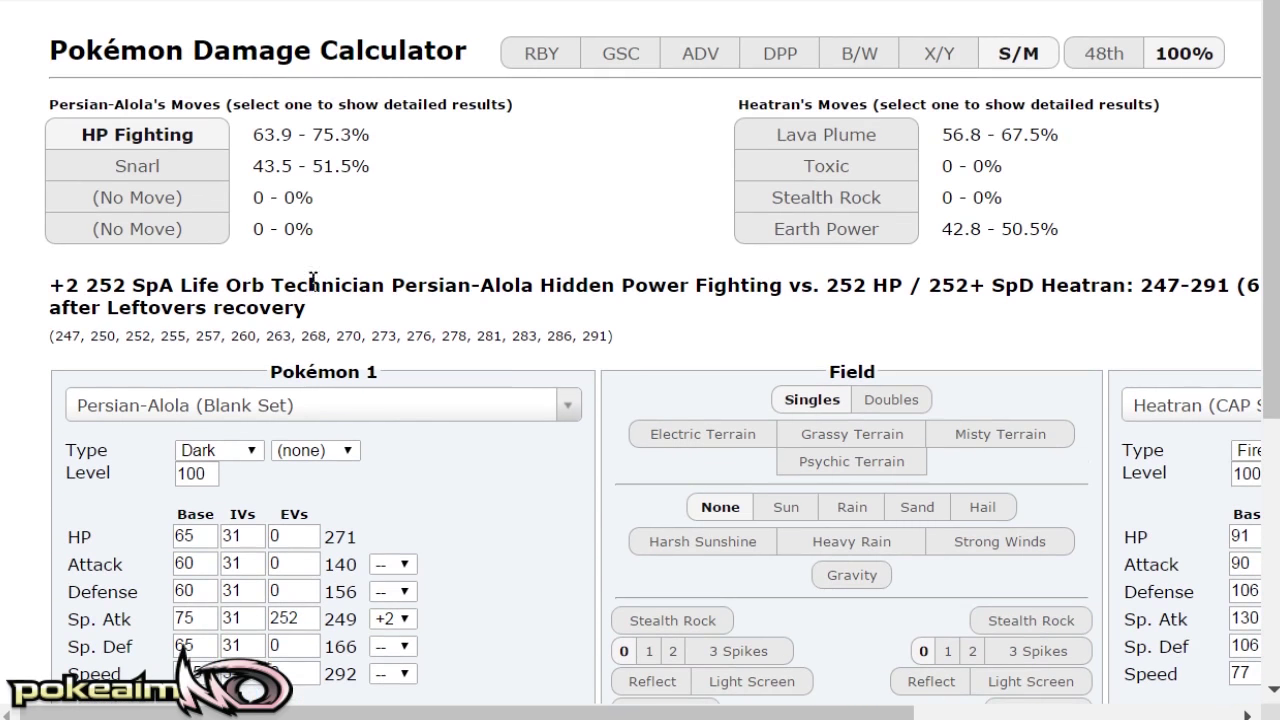
pyautogui.click(171, 169)
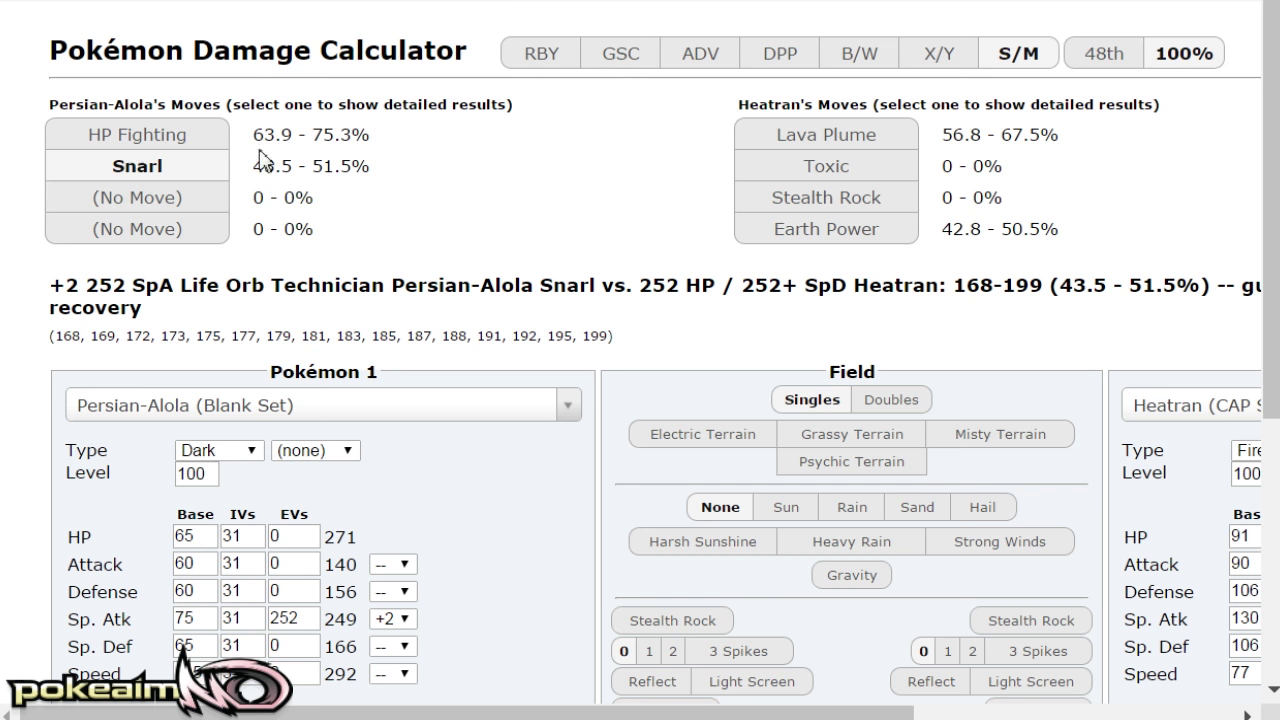
# Switch back to the team builder and compare the Parting Shot and Annoying Scarf sets
pyautogui.hotkey('alt', 'Tab')
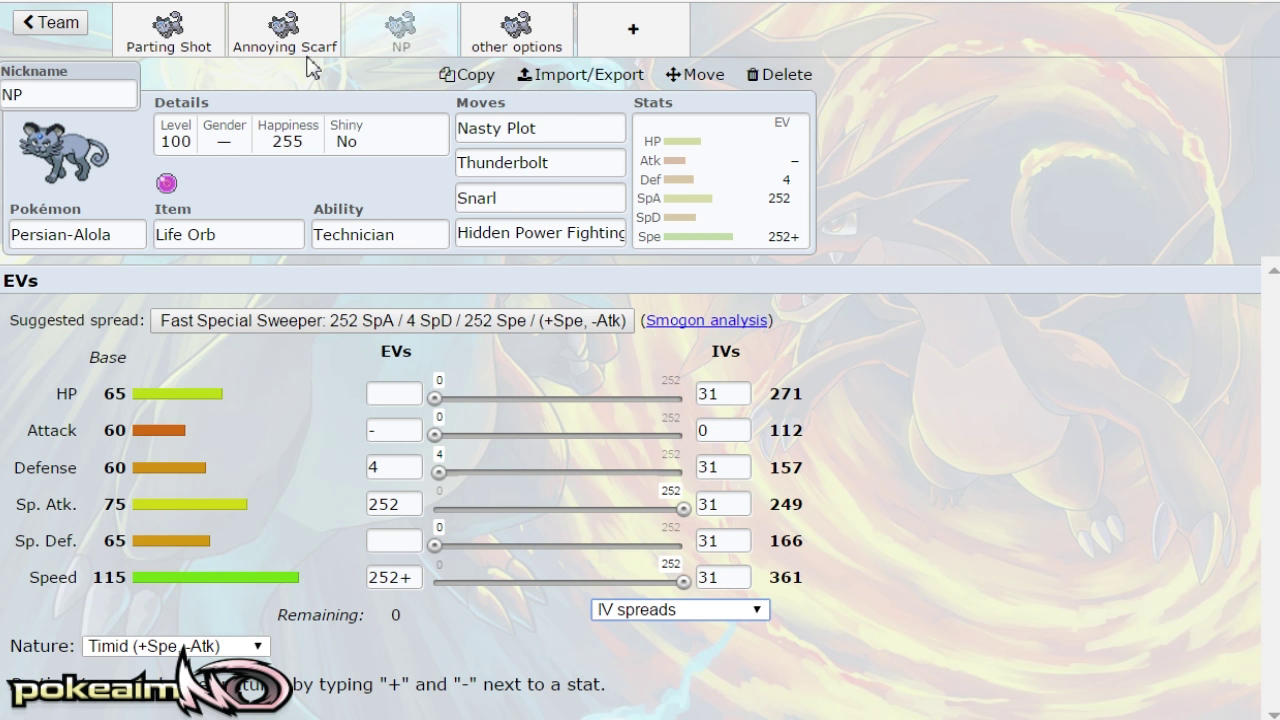
pyautogui.click(218, 48)
pyautogui.click(240, 45)
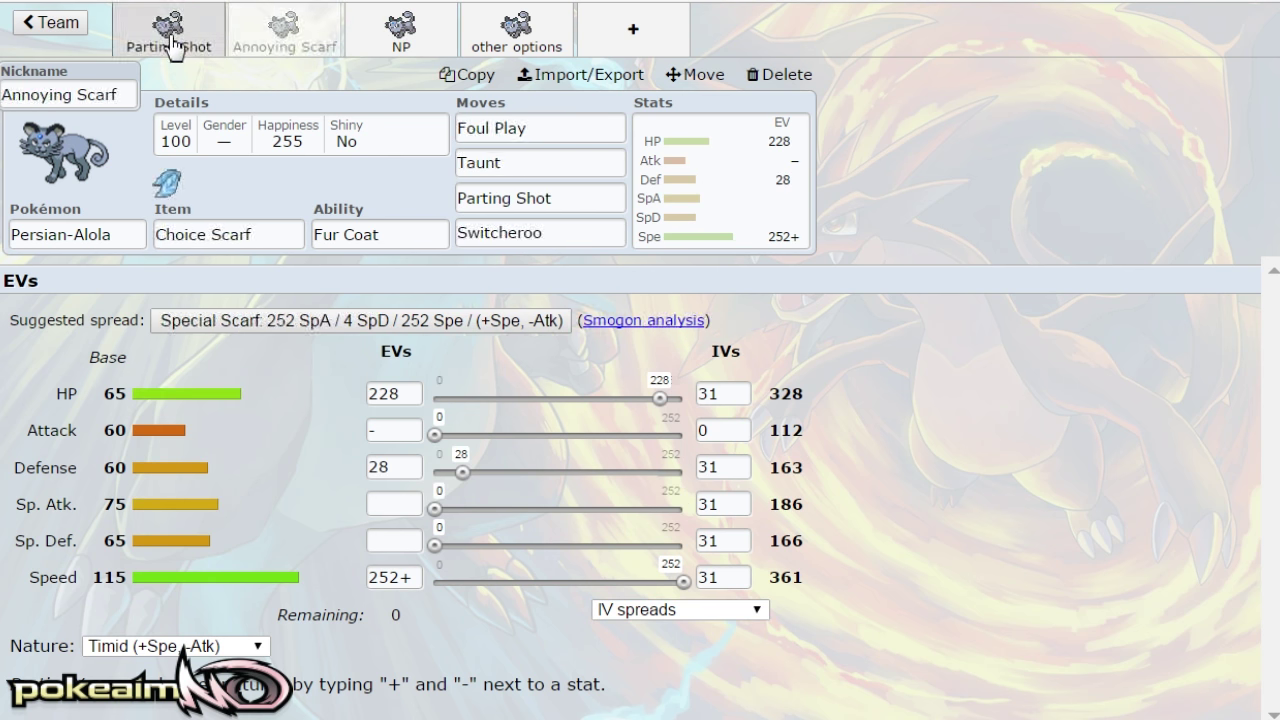
pyautogui.click(177, 40)
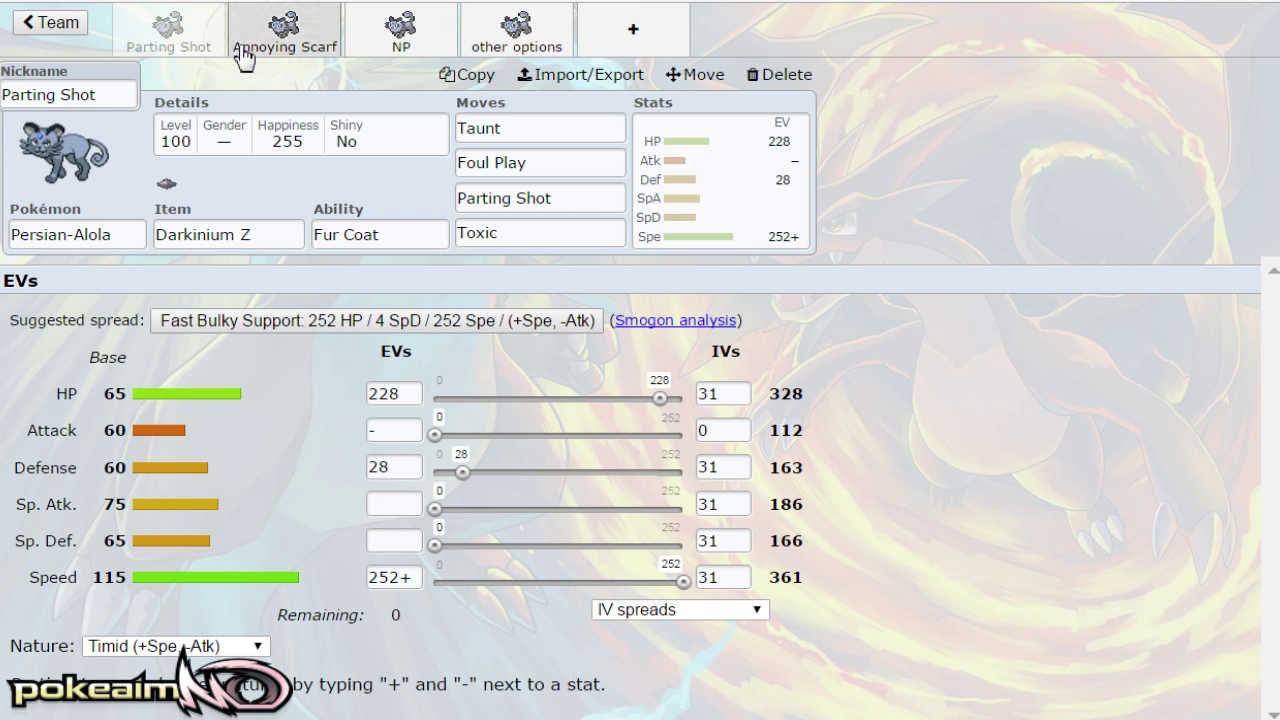
pyautogui.click(318, 36)
pyautogui.click(147, 35)
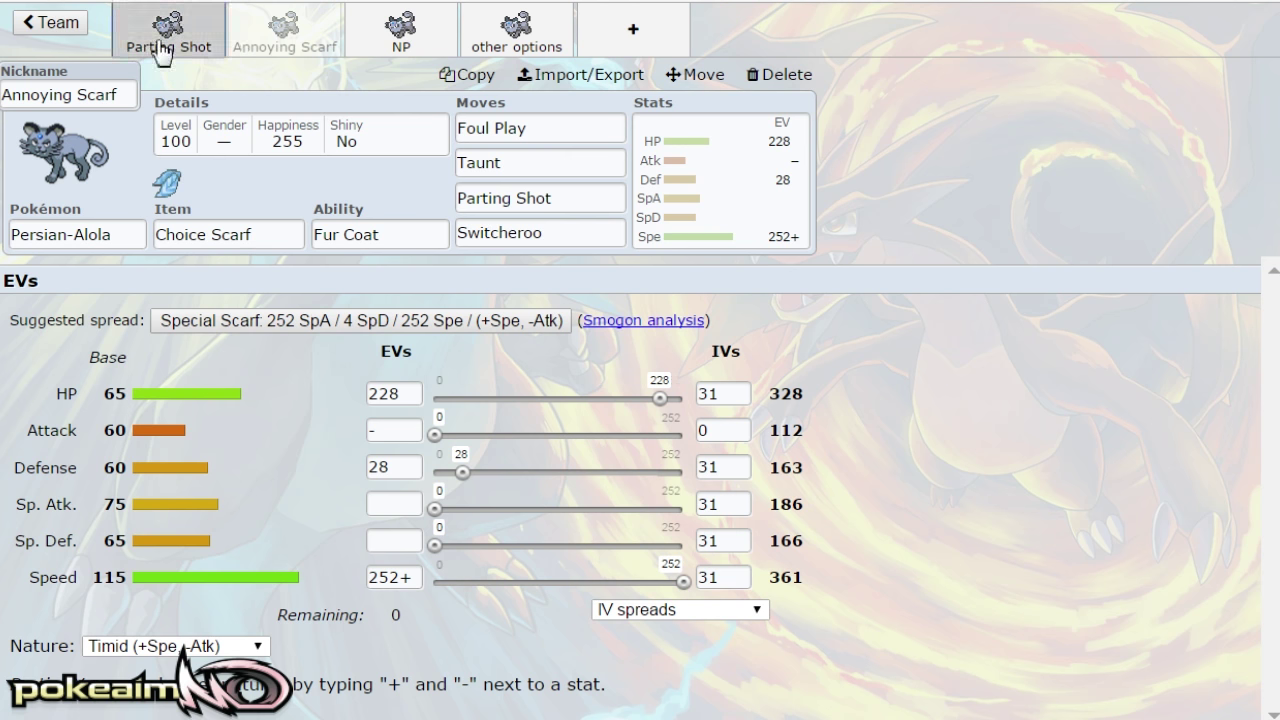
pyautogui.click(289, 52)
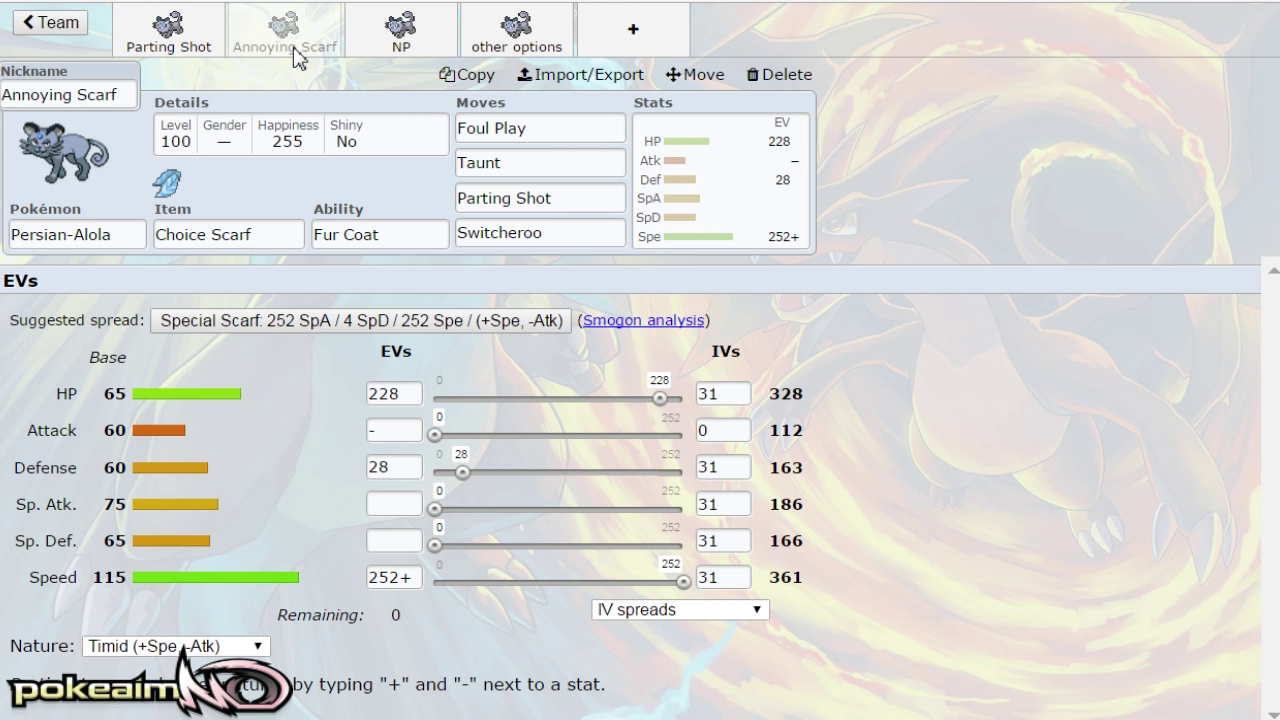
# Open the other options set and examine its Fake Out and U-turn moves
pyautogui.click(531, 40)
pyautogui.click(558, 126)
pyautogui.click(640, 152)
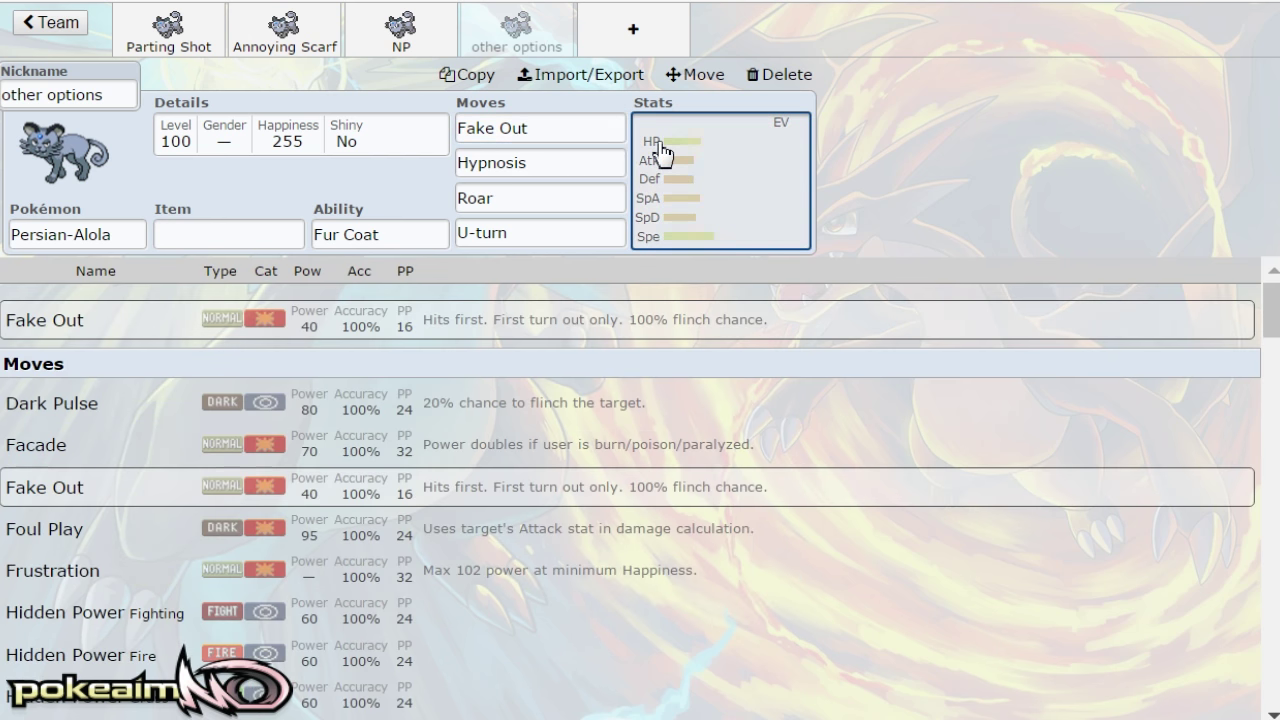
pyautogui.click(539, 230)
pyautogui.click(551, 130)
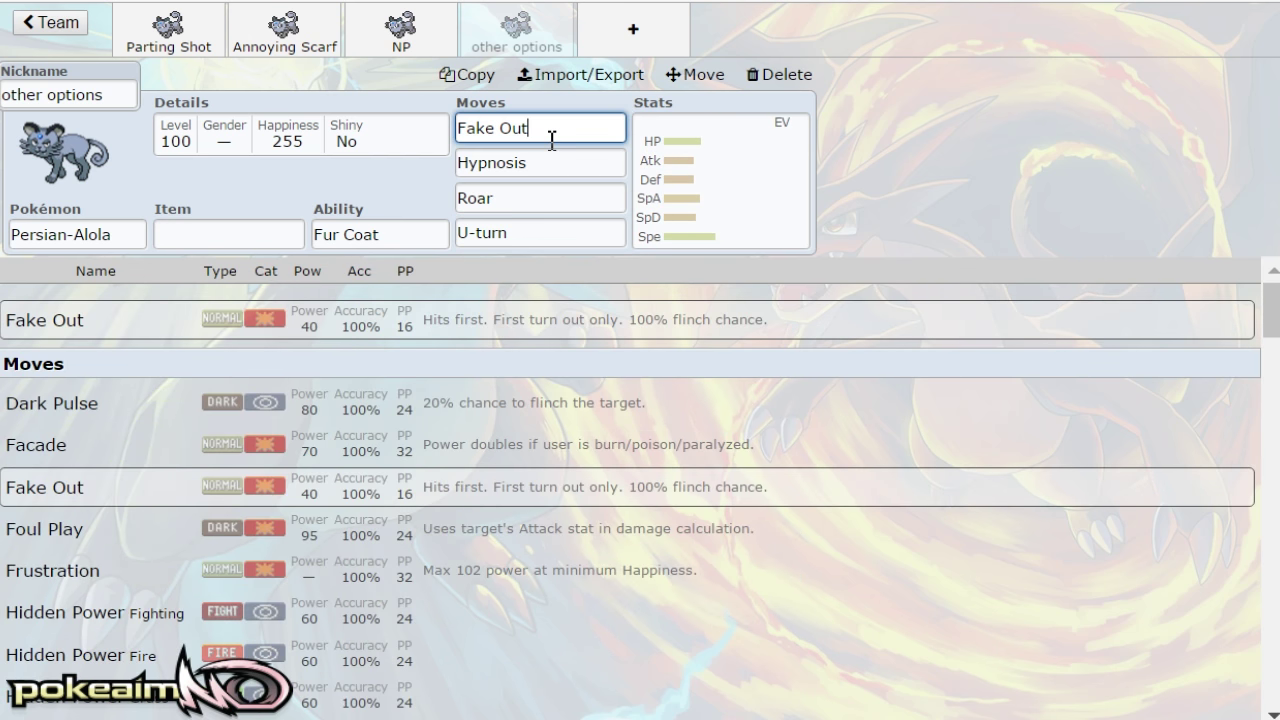
# Compare the other options set with the Parting Shot set and examine the latter's move descriptions, including Toxic
pyautogui.click(162, 38)
pyautogui.click(508, 38)
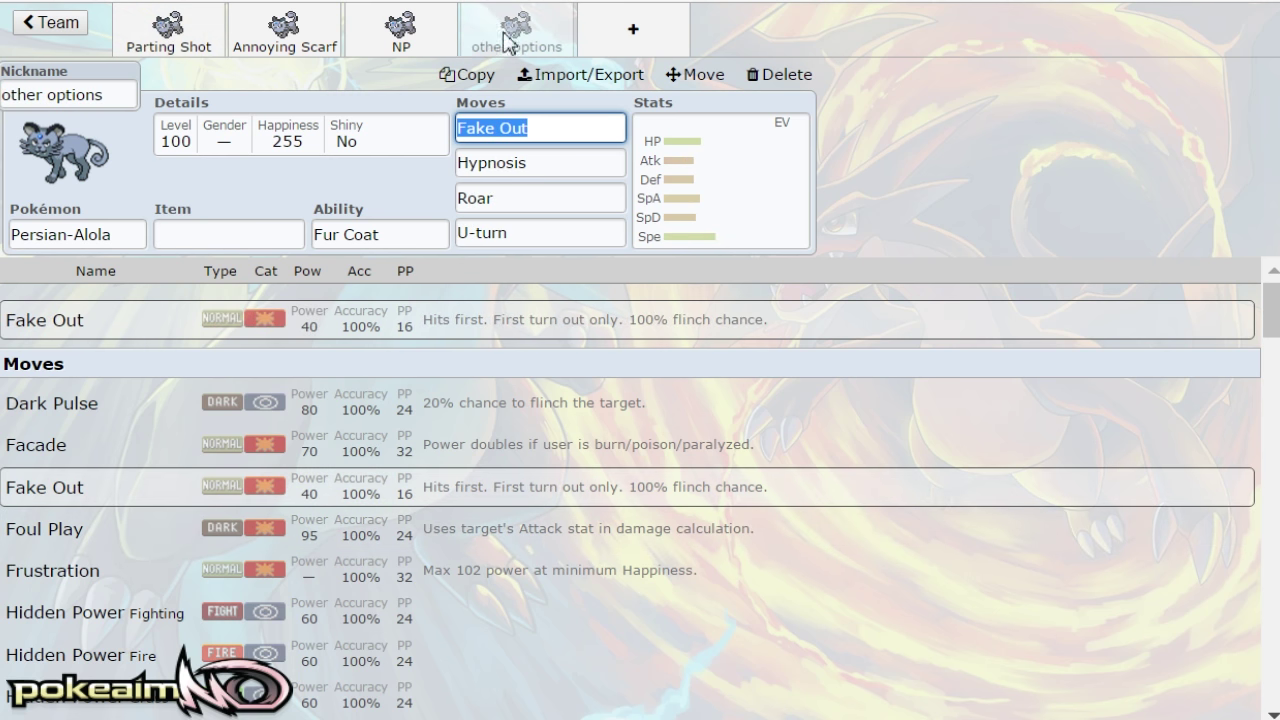
pyautogui.click(198, 44)
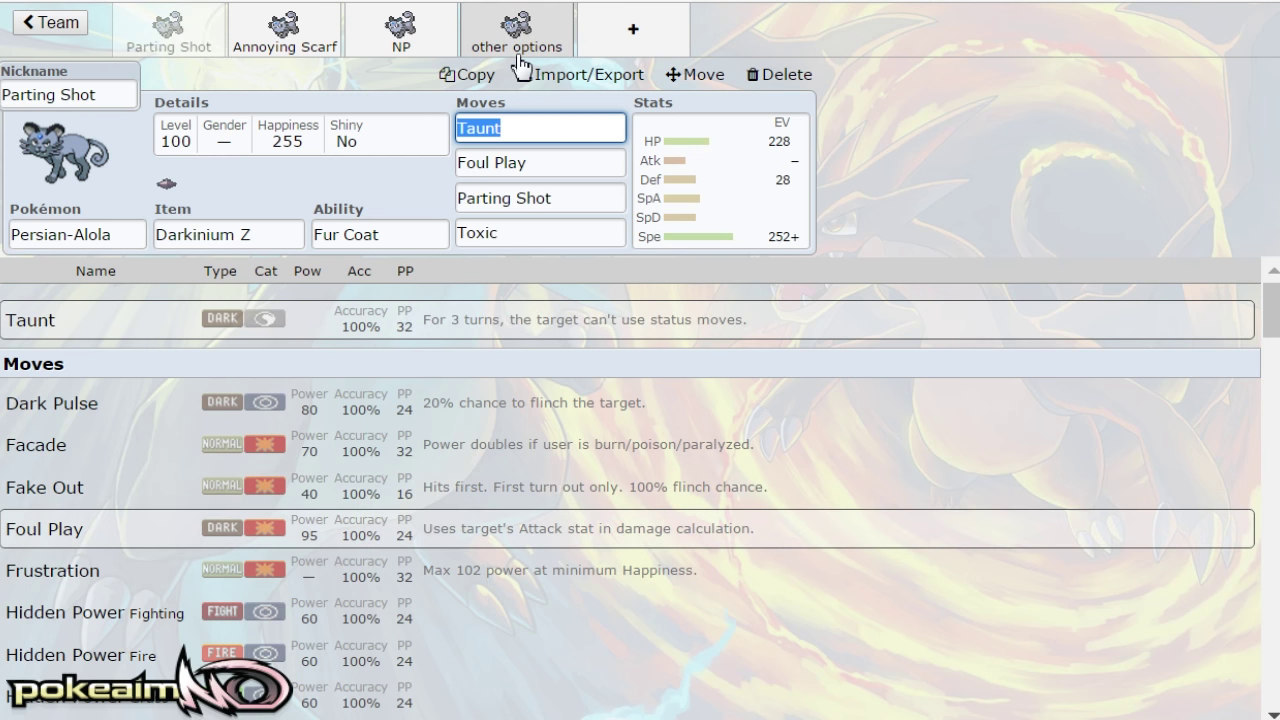
pyautogui.click(557, 161)
pyautogui.click(543, 129)
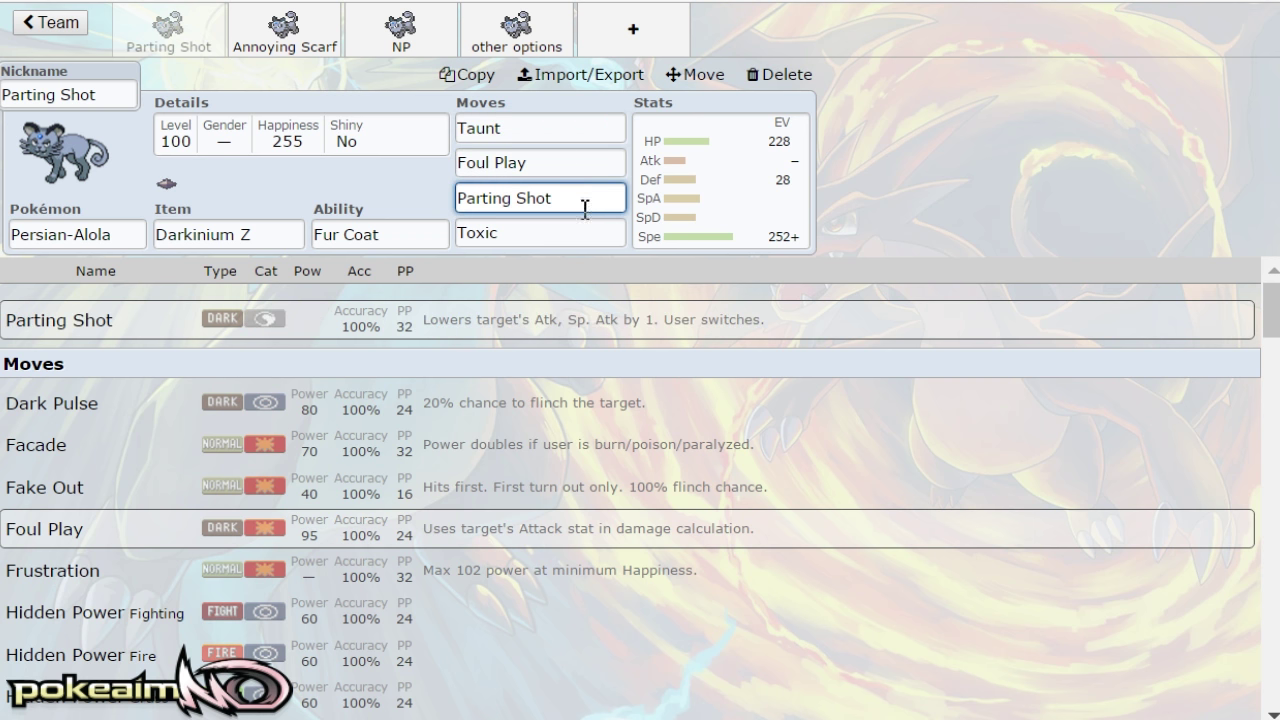
pyautogui.click(551, 230)
pyautogui.click(551, 230)
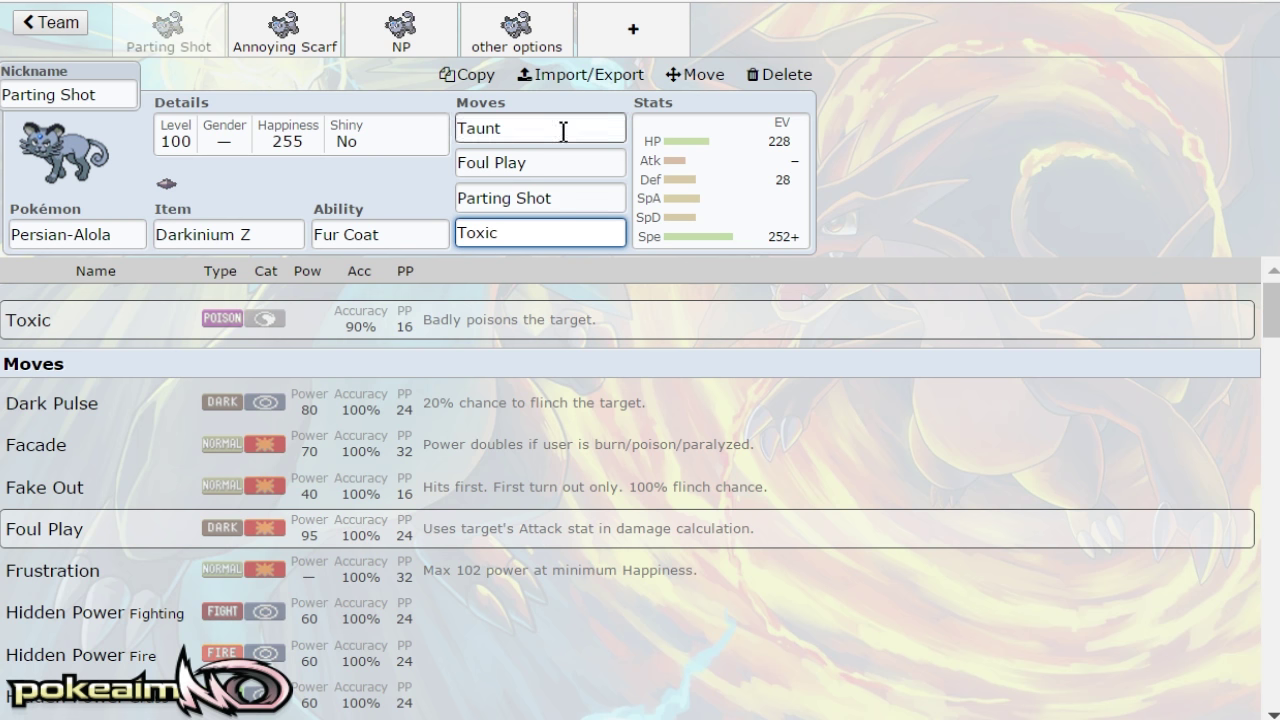
# Examine Hypnosis and Roar in the other options set and compare them with the Parting Shot set's moves
pyautogui.click(515, 35)
pyautogui.click(534, 162)
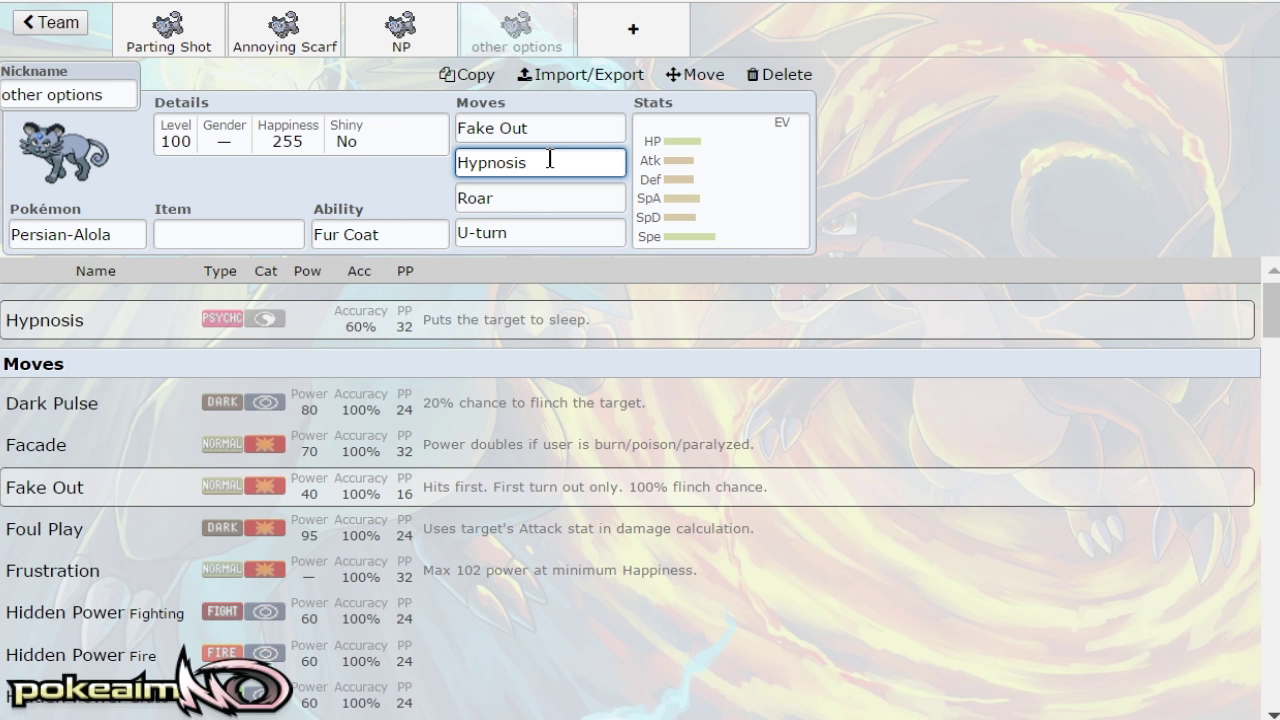
pyautogui.click(548, 197)
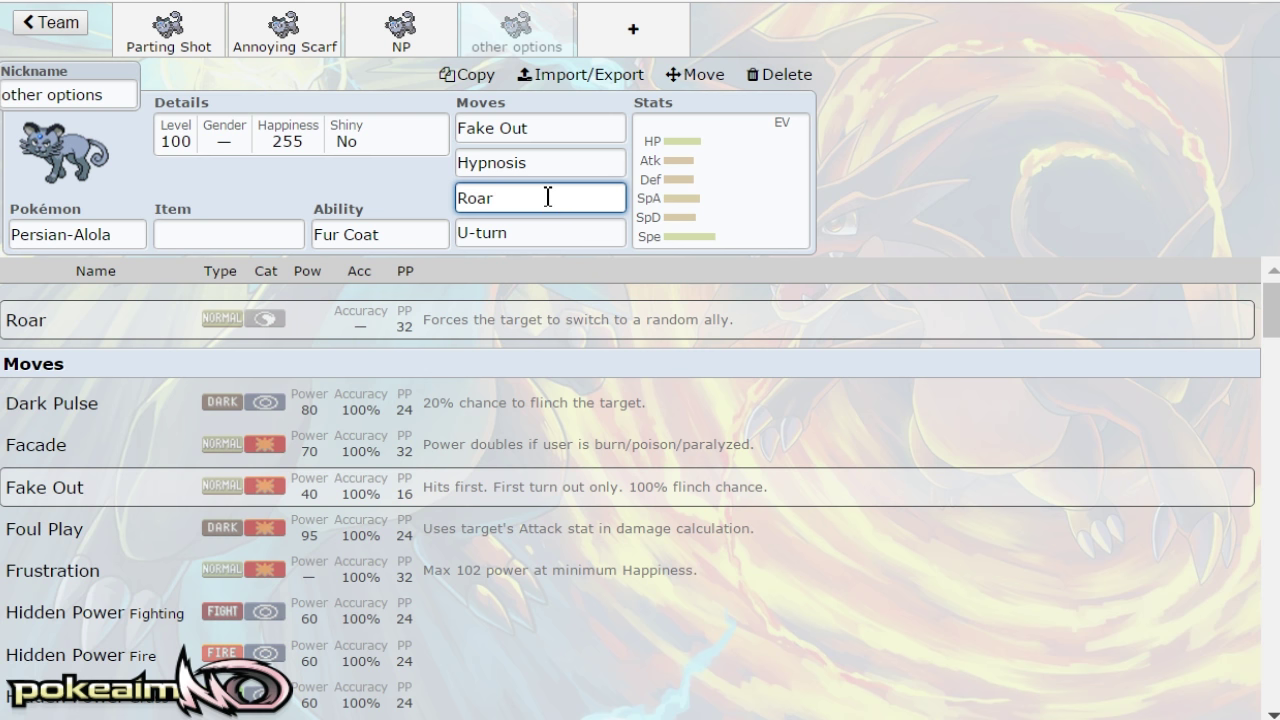
pyautogui.click(218, 38)
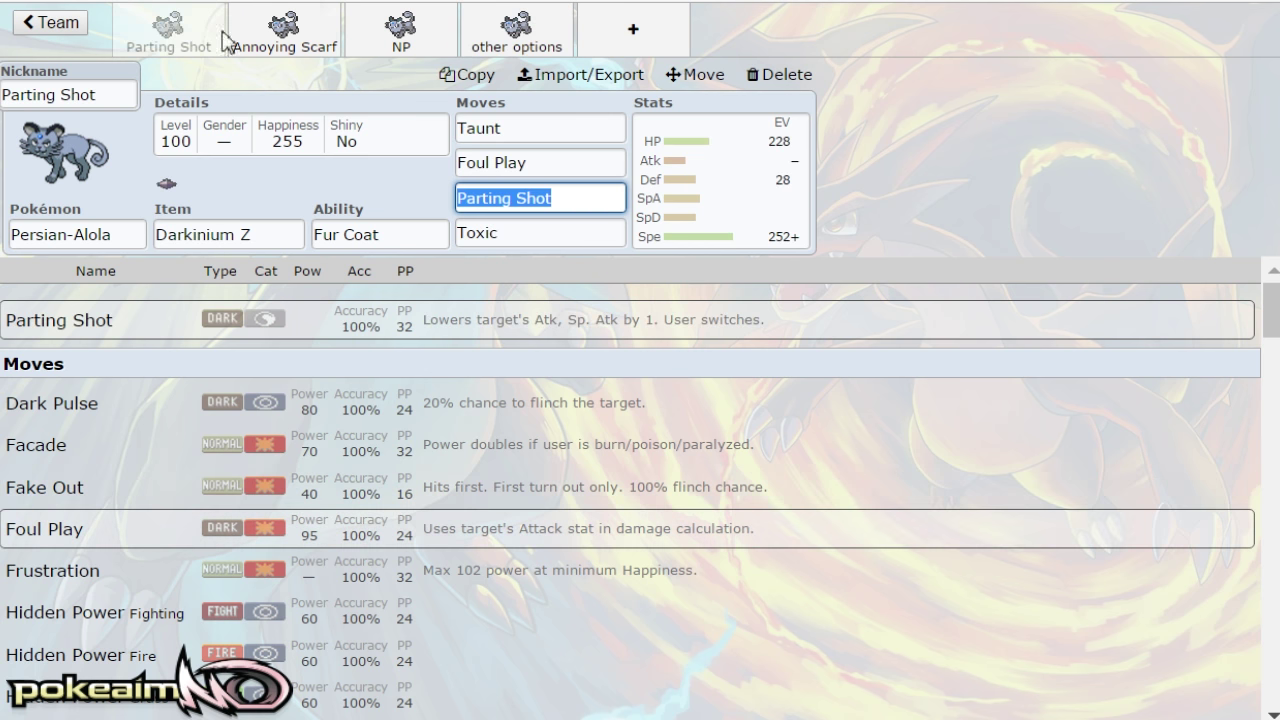
pyautogui.click(484, 44)
pyautogui.click(162, 32)
pyautogui.click(516, 32)
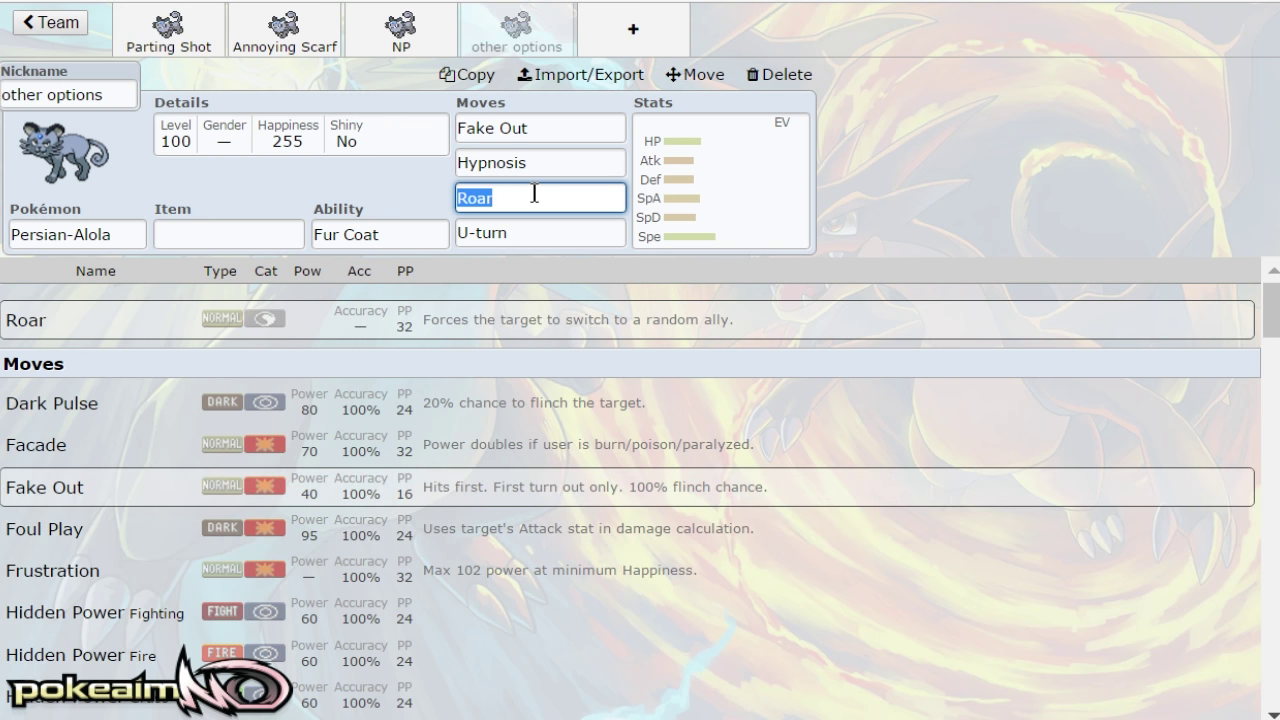
pyautogui.click(168, 30)
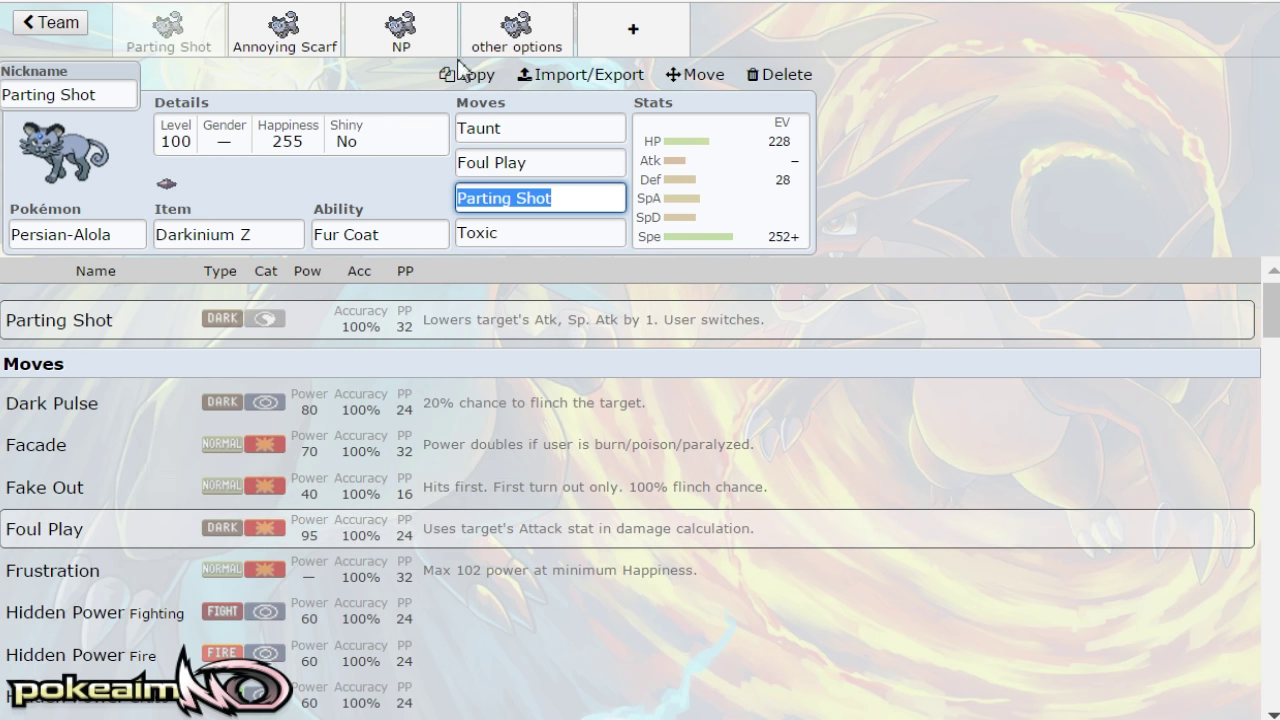
# Examine Roar and U-turn in the other options set and compare them with the Annoying Scarf set
pyautogui.click(529, 56)
pyautogui.click(566, 199)
pyautogui.click(566, 228)
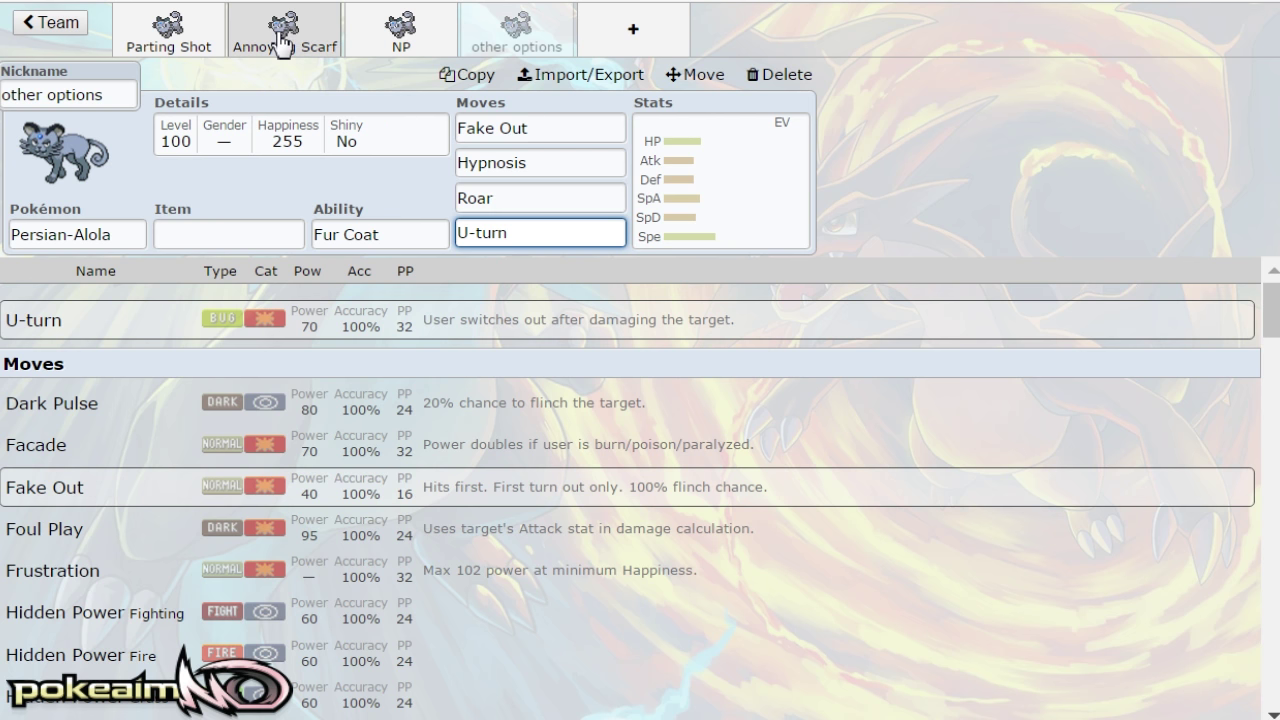
pyautogui.click(240, 52)
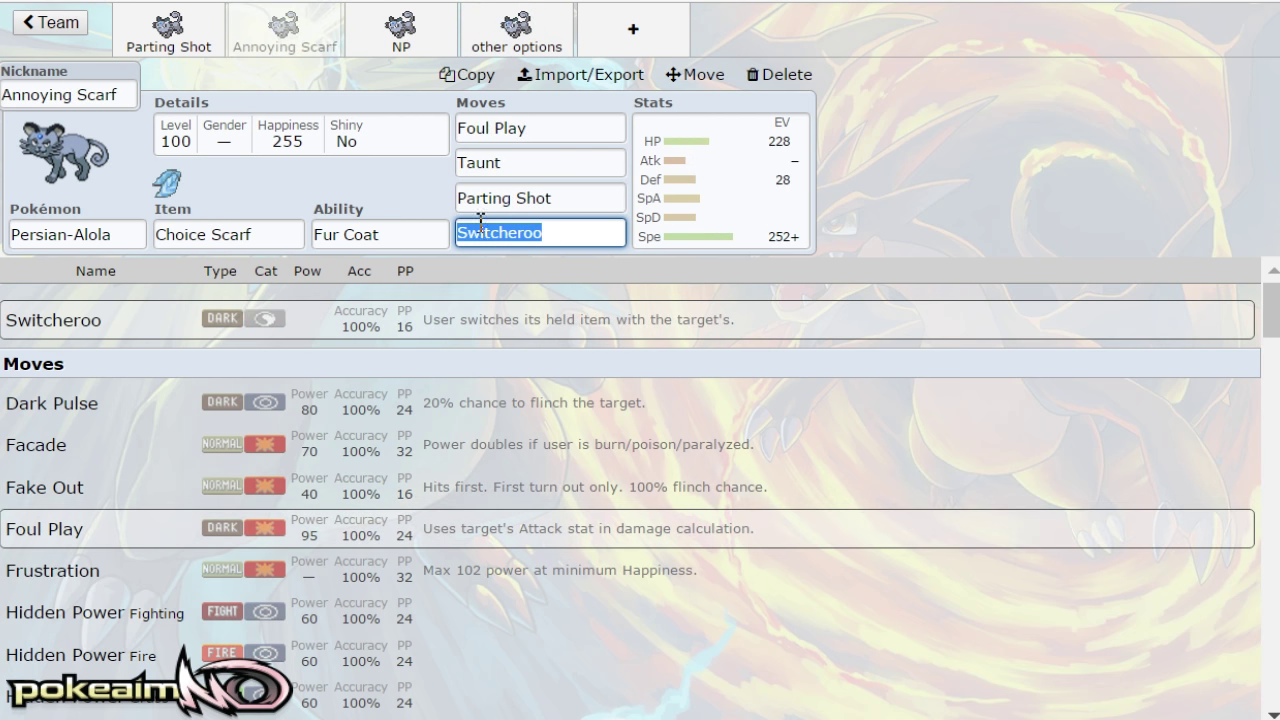
pyautogui.click(510, 45)
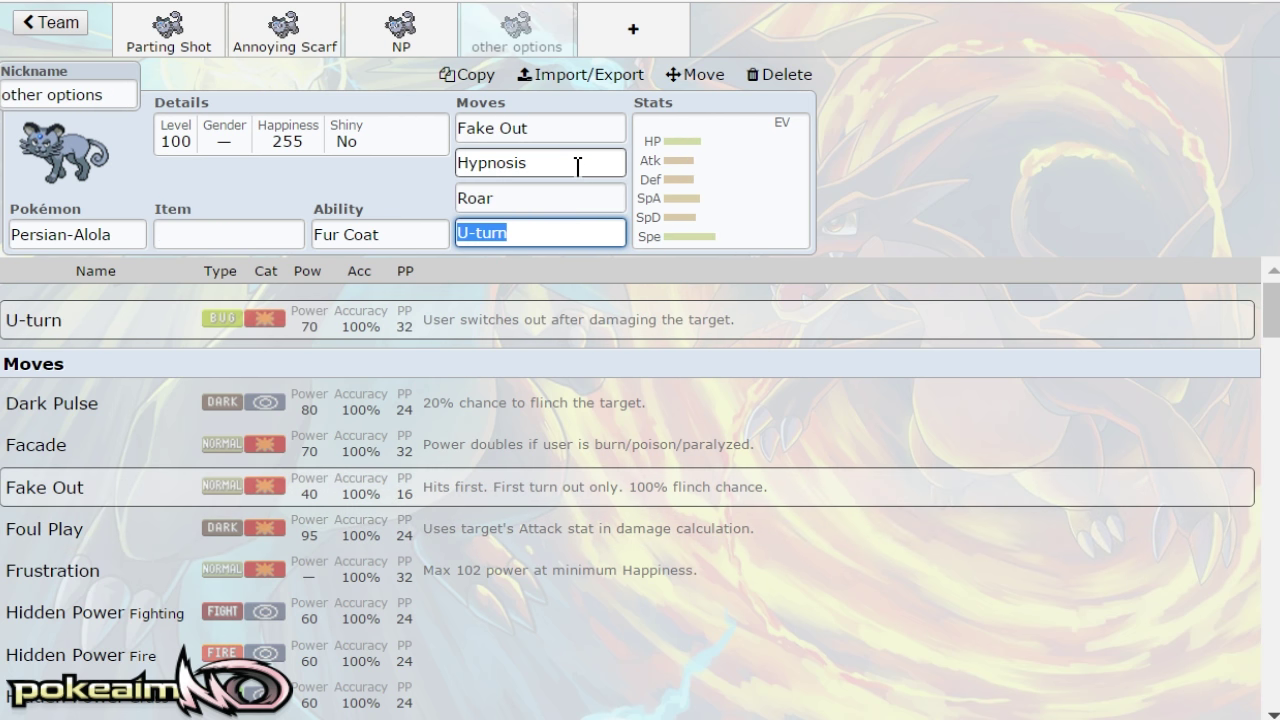